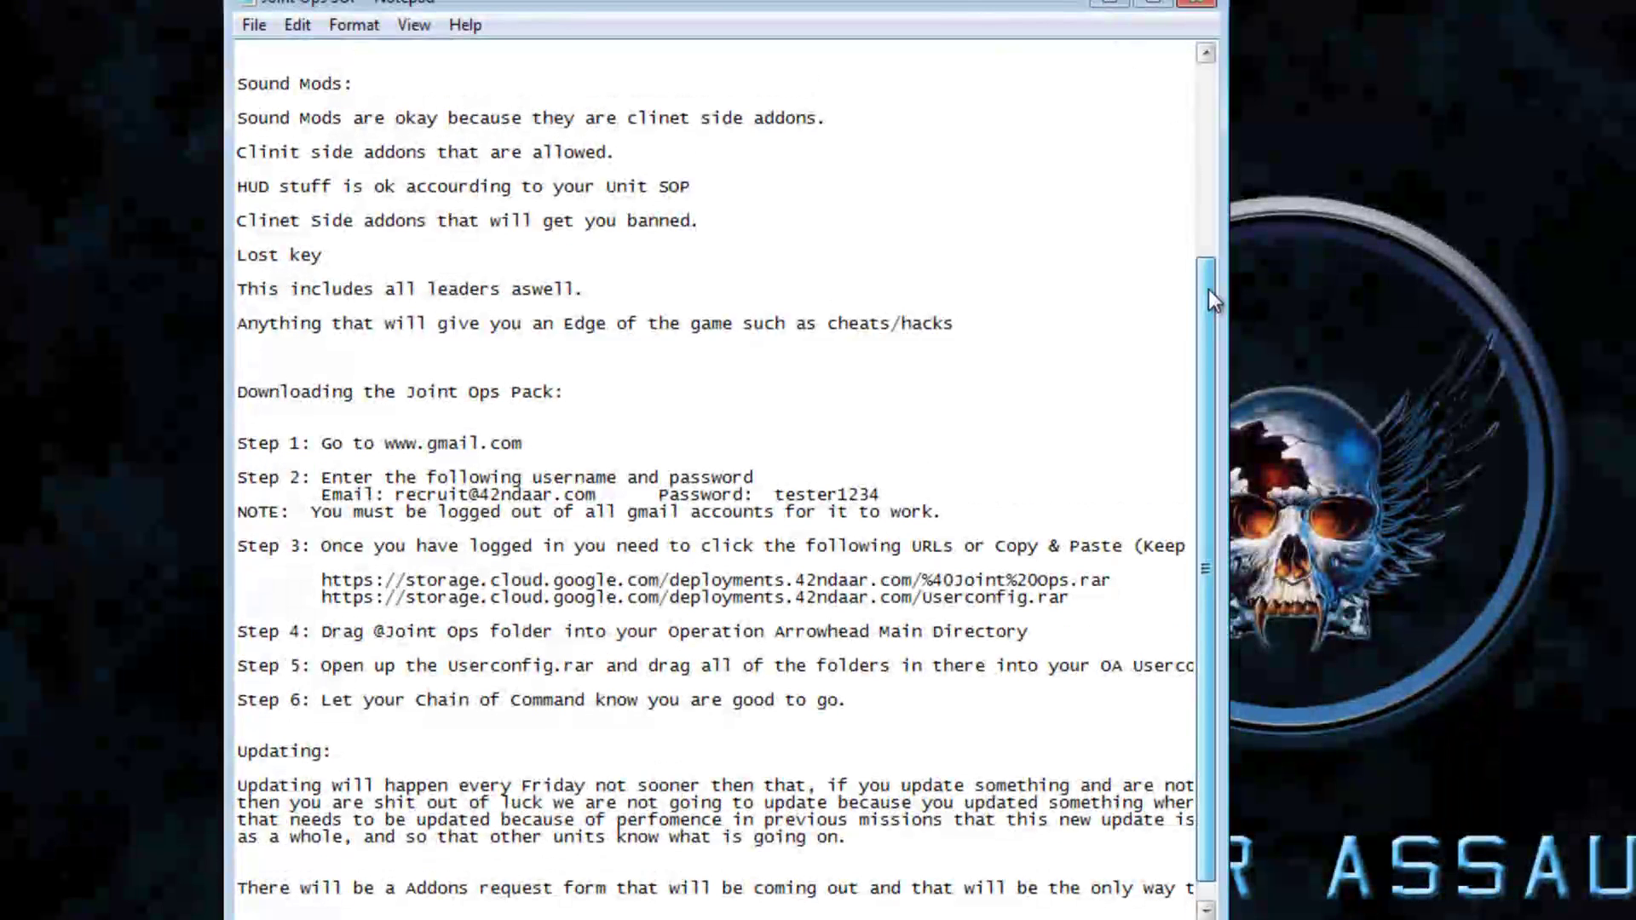
# Scroll the Joint Ops SOP back to the top and move its window up and left
pyautogui.moveTo(1208, 289); pyautogui.dragTo(1208, 91)
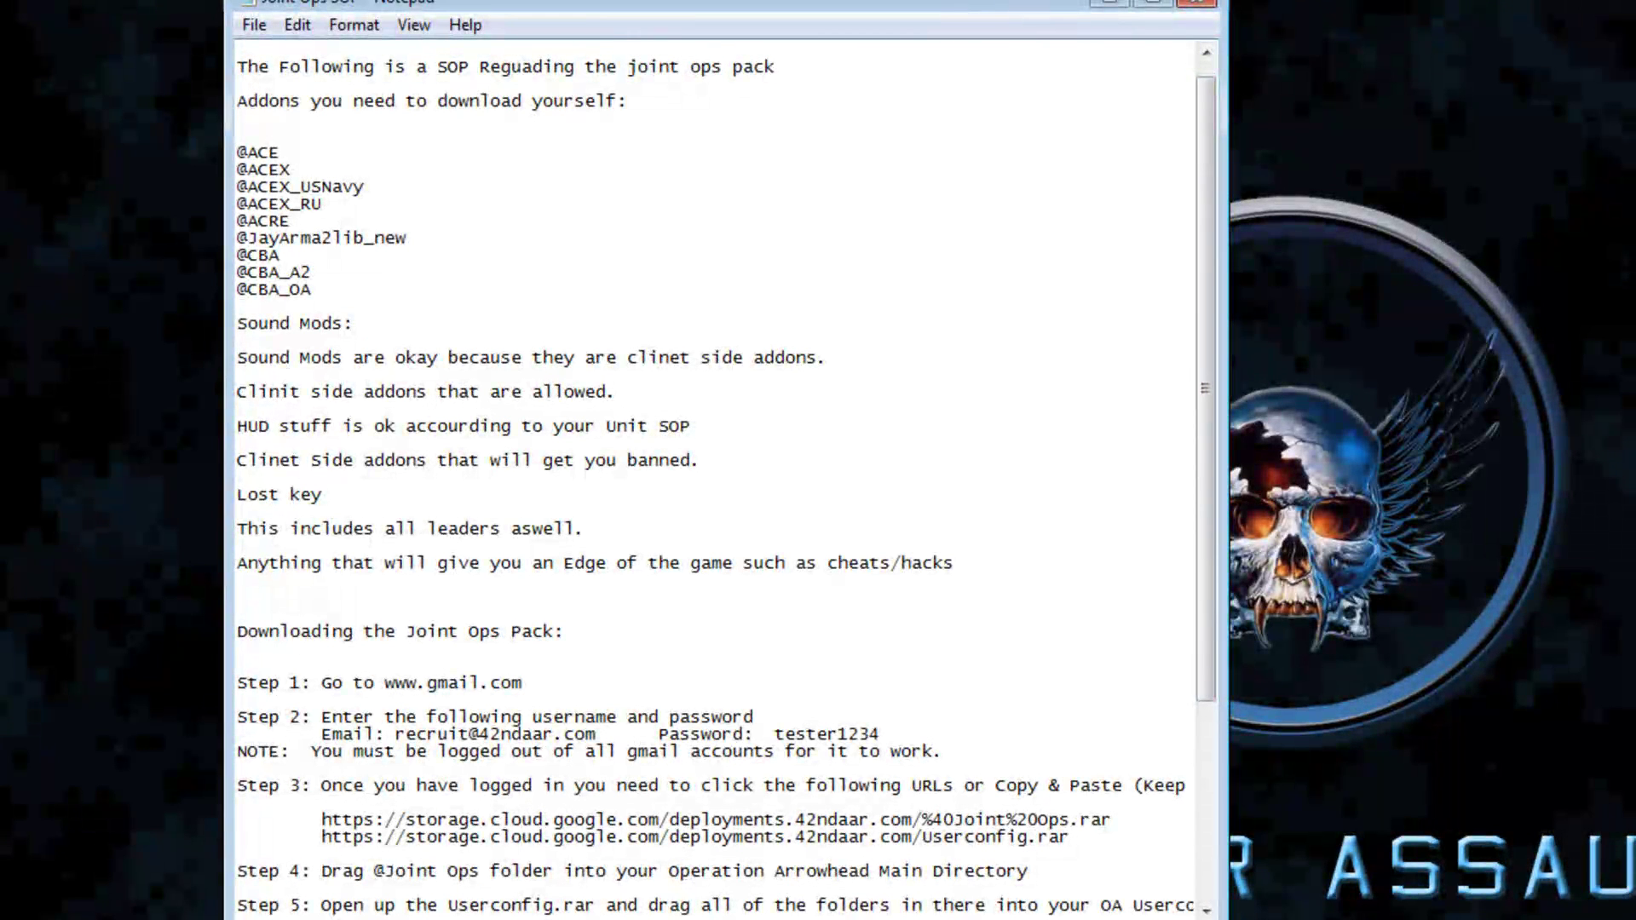
pyautogui.moveTo(1198, 165); pyautogui.dragTo(1200, 78)
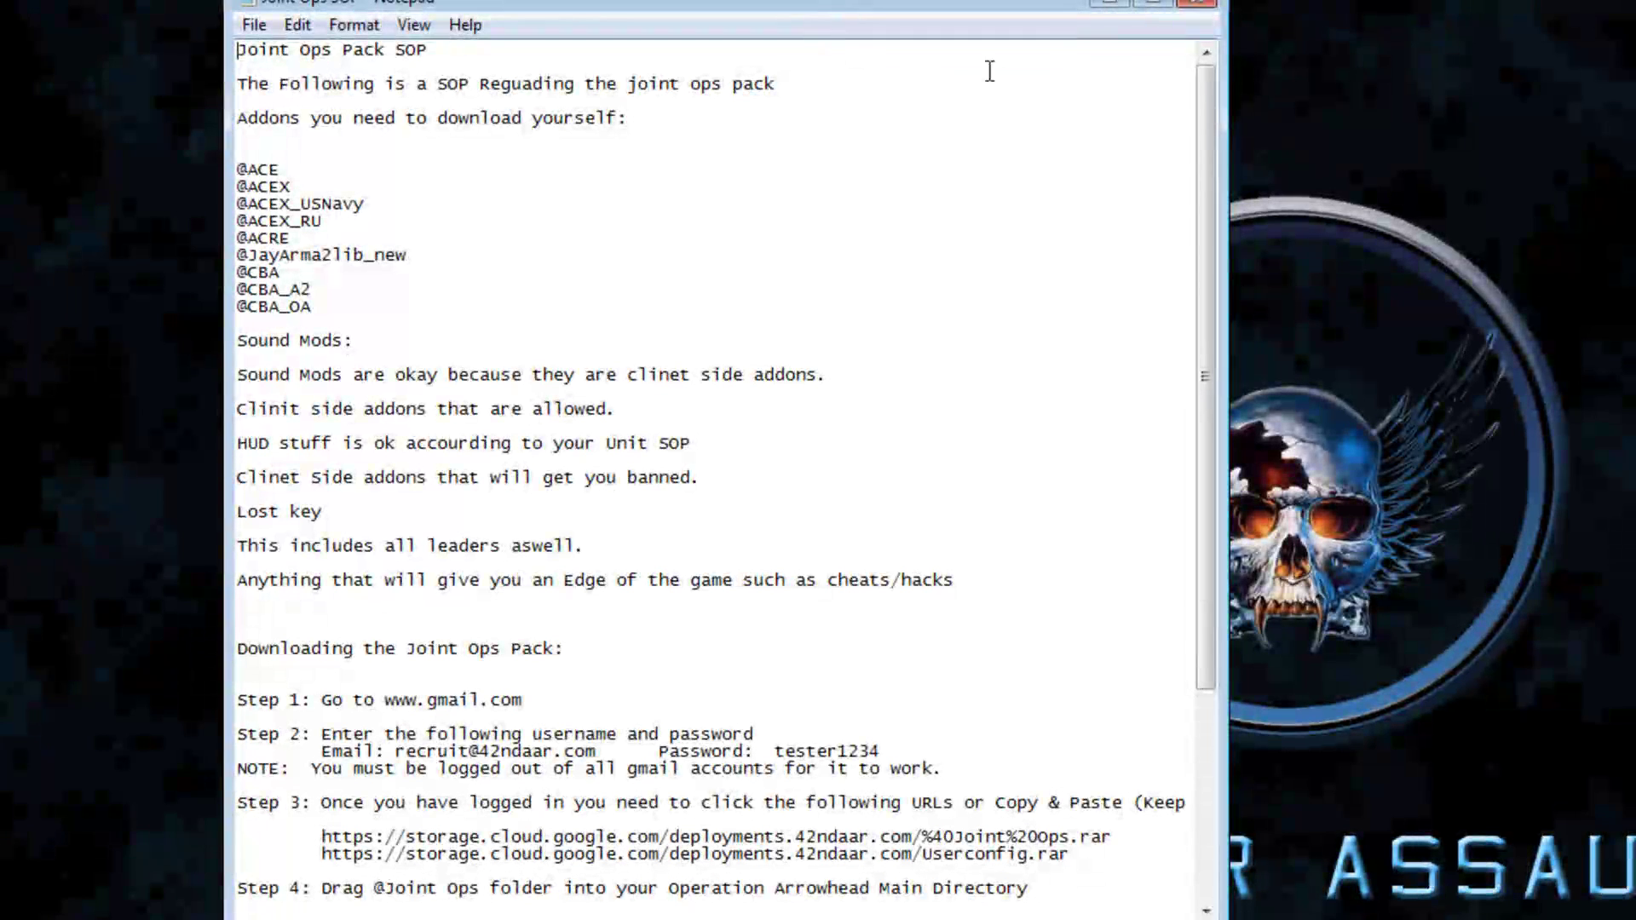
pyautogui.moveTo(862, 7); pyautogui.dragTo(681, 24)
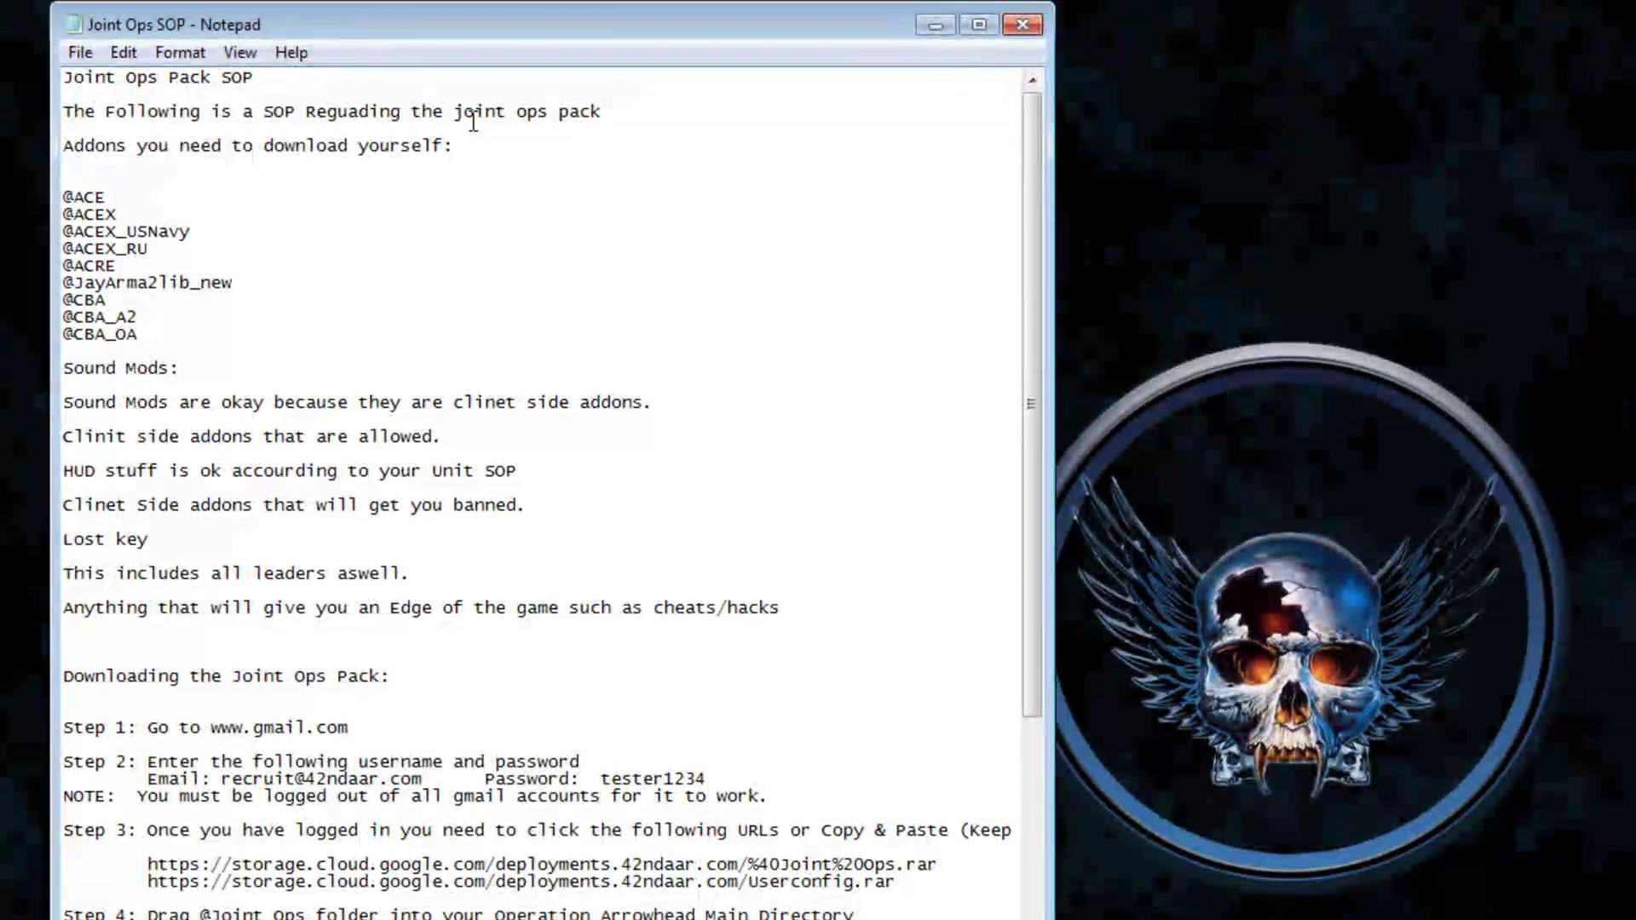
pyautogui.moveTo(185, 30); pyautogui.dragTo(268, 94)
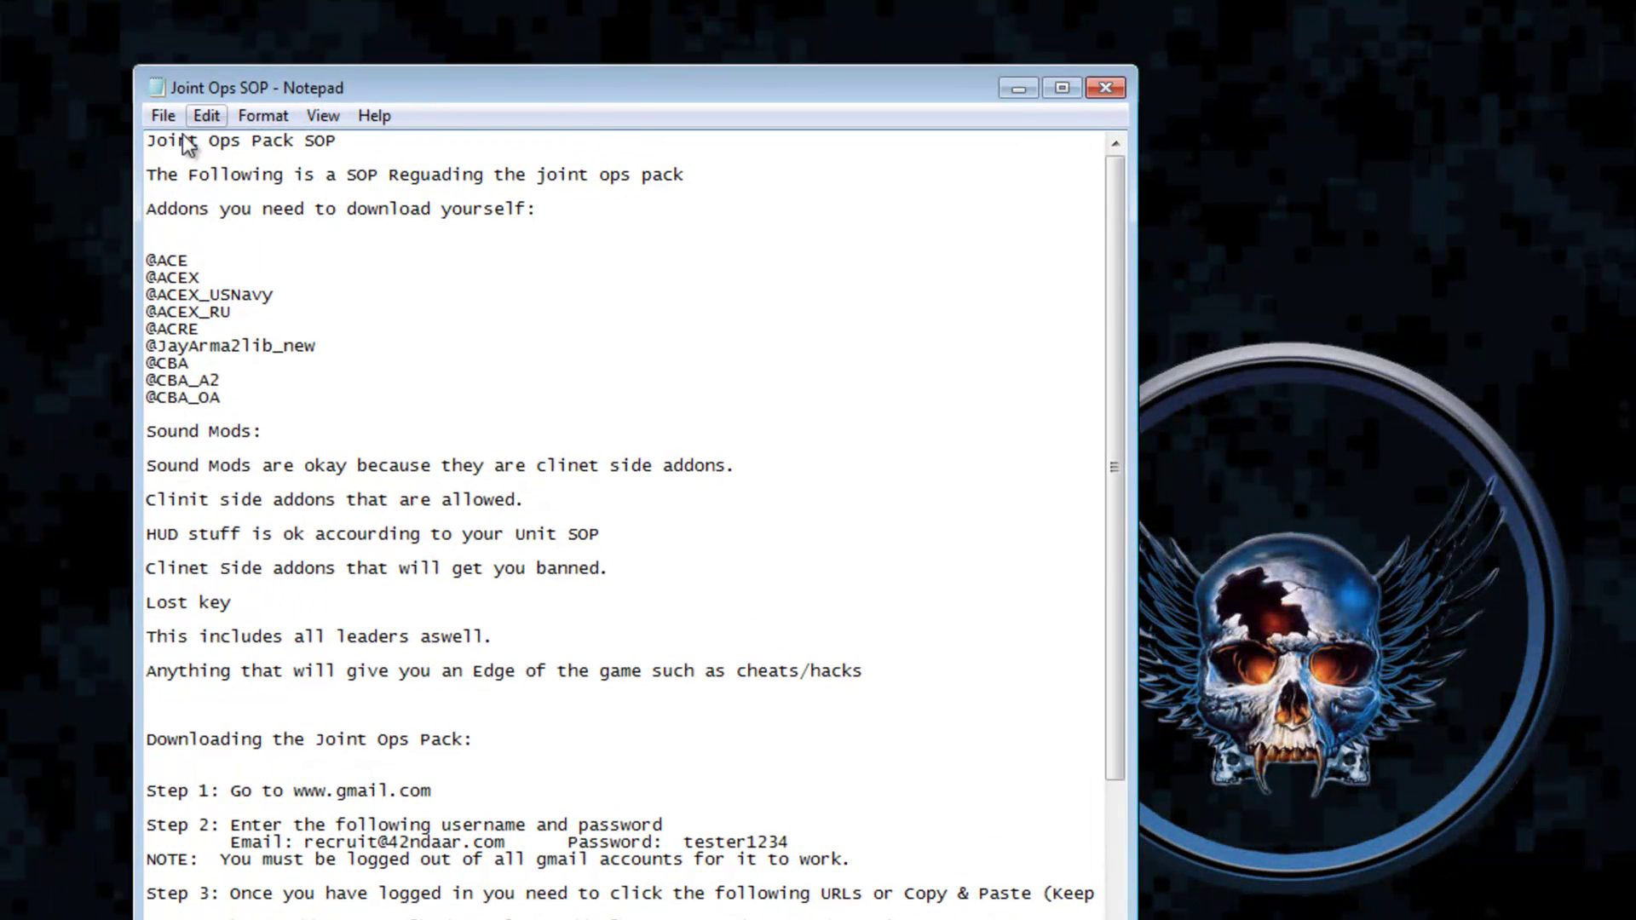
pyautogui.click(169, 159)
pyautogui.moveTo(146, 140); pyautogui.dragTo(652, 221)
pyautogui.click(503, 239)
pyautogui.moveTo(150, 175); pyautogui.dragTo(538, 191)
pyautogui.click(364, 164)
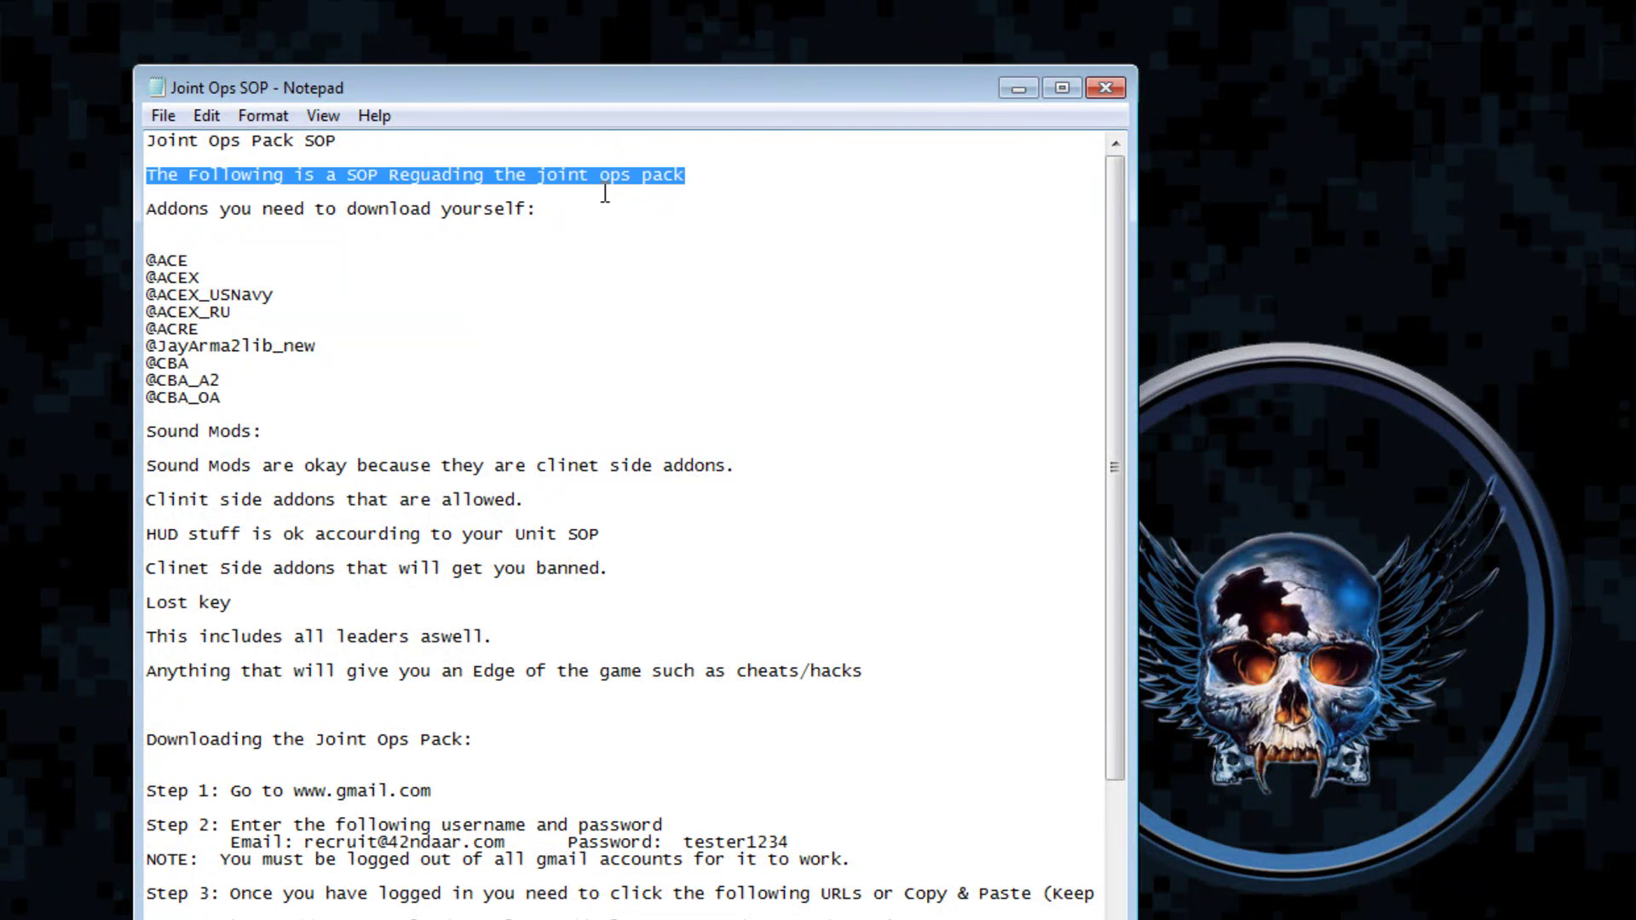
pyautogui.moveTo(182, 208); pyautogui.dragTo(335, 229)
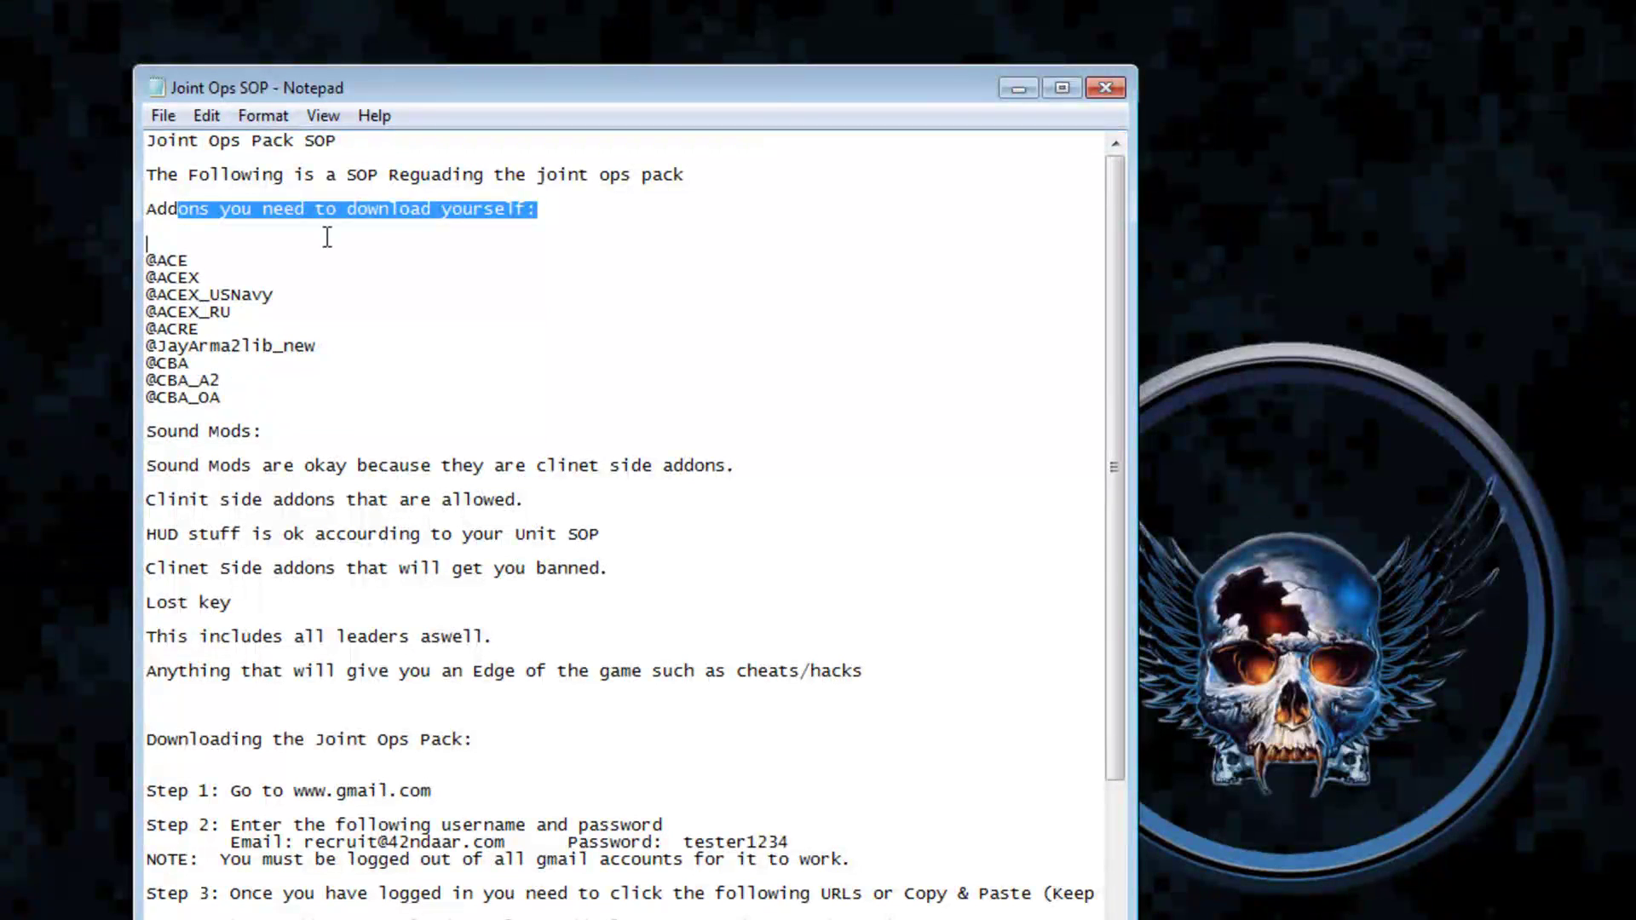
pyautogui.moveTo(273, 392); pyautogui.dragTo(161, 273)
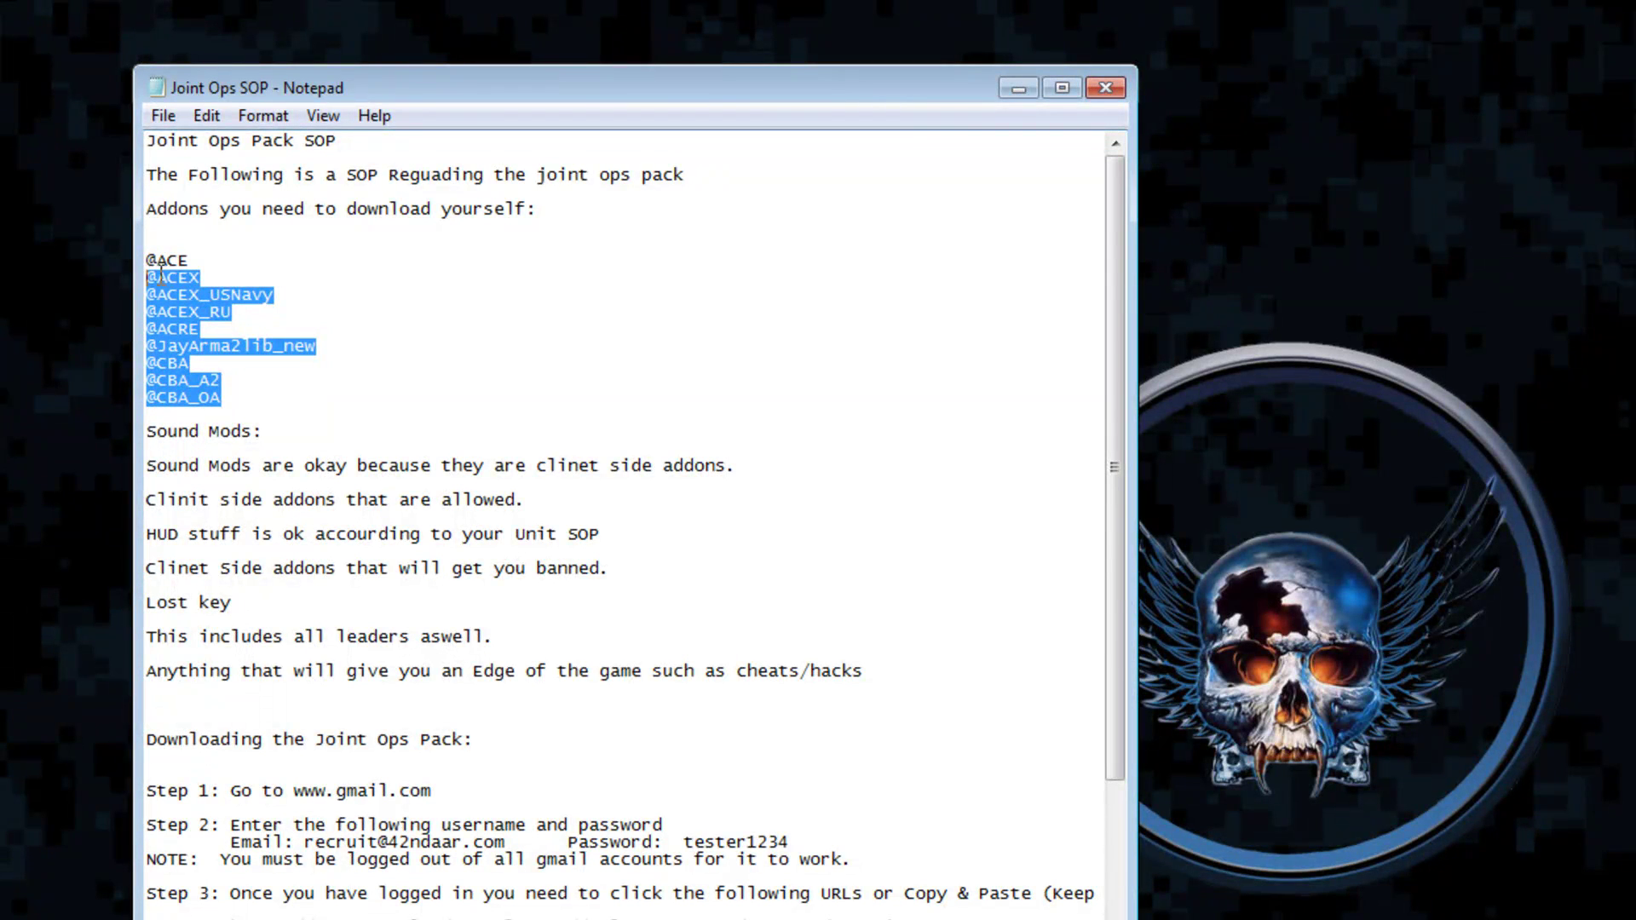
pyautogui.click(324, 404)
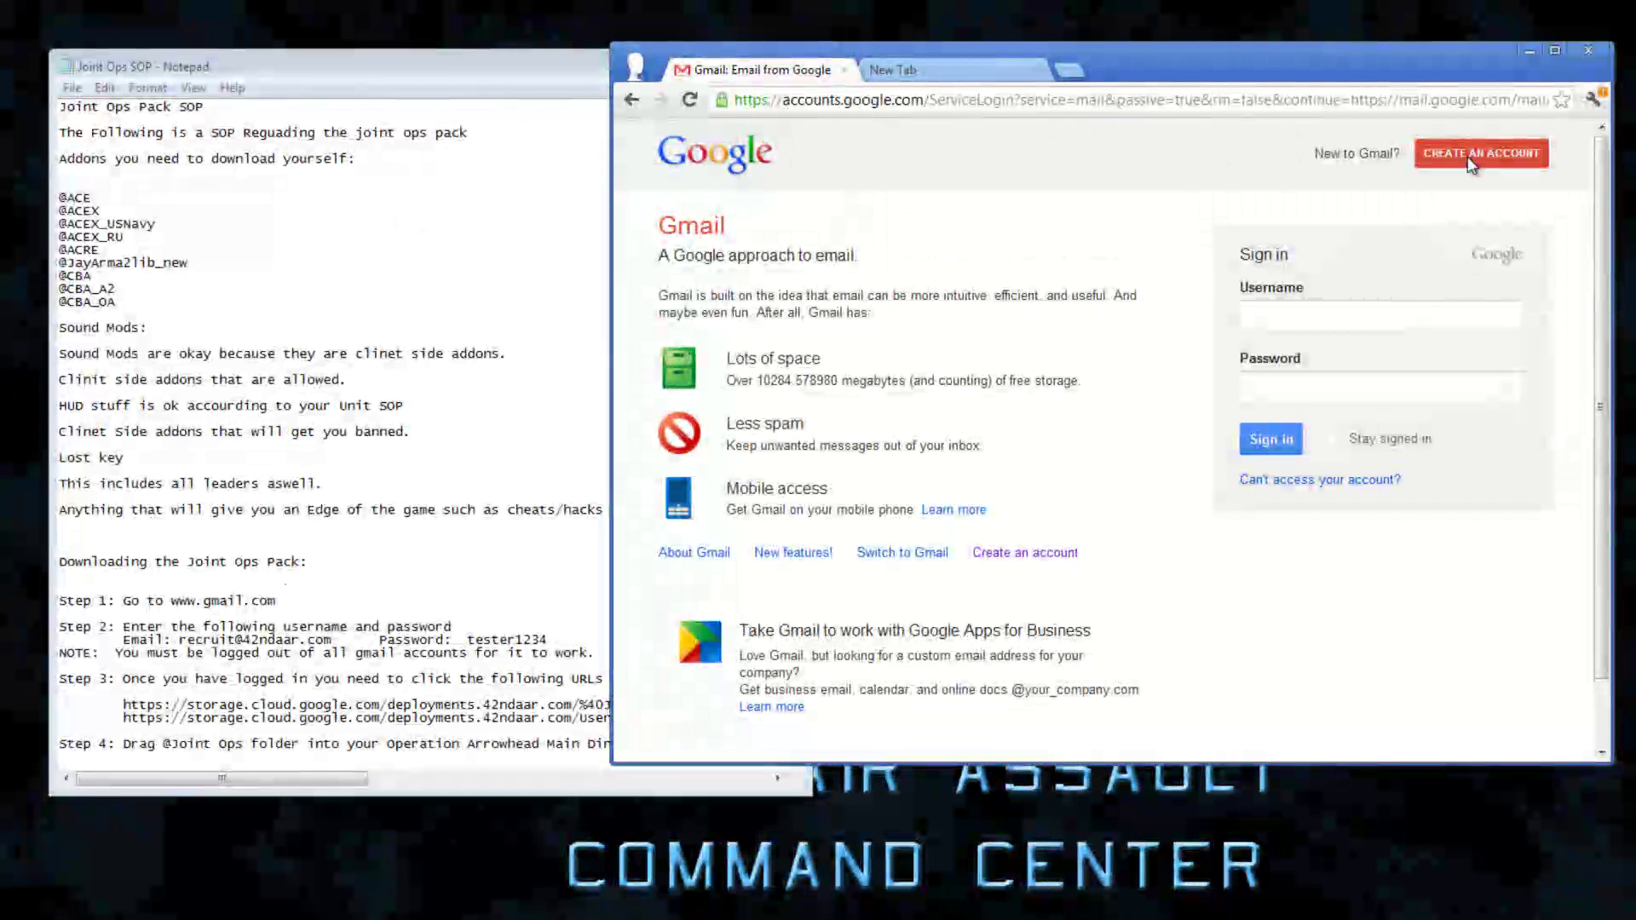
# Sign in to Gmail with the SOP's shared recruit account email and password
pyautogui.click(1380, 316)
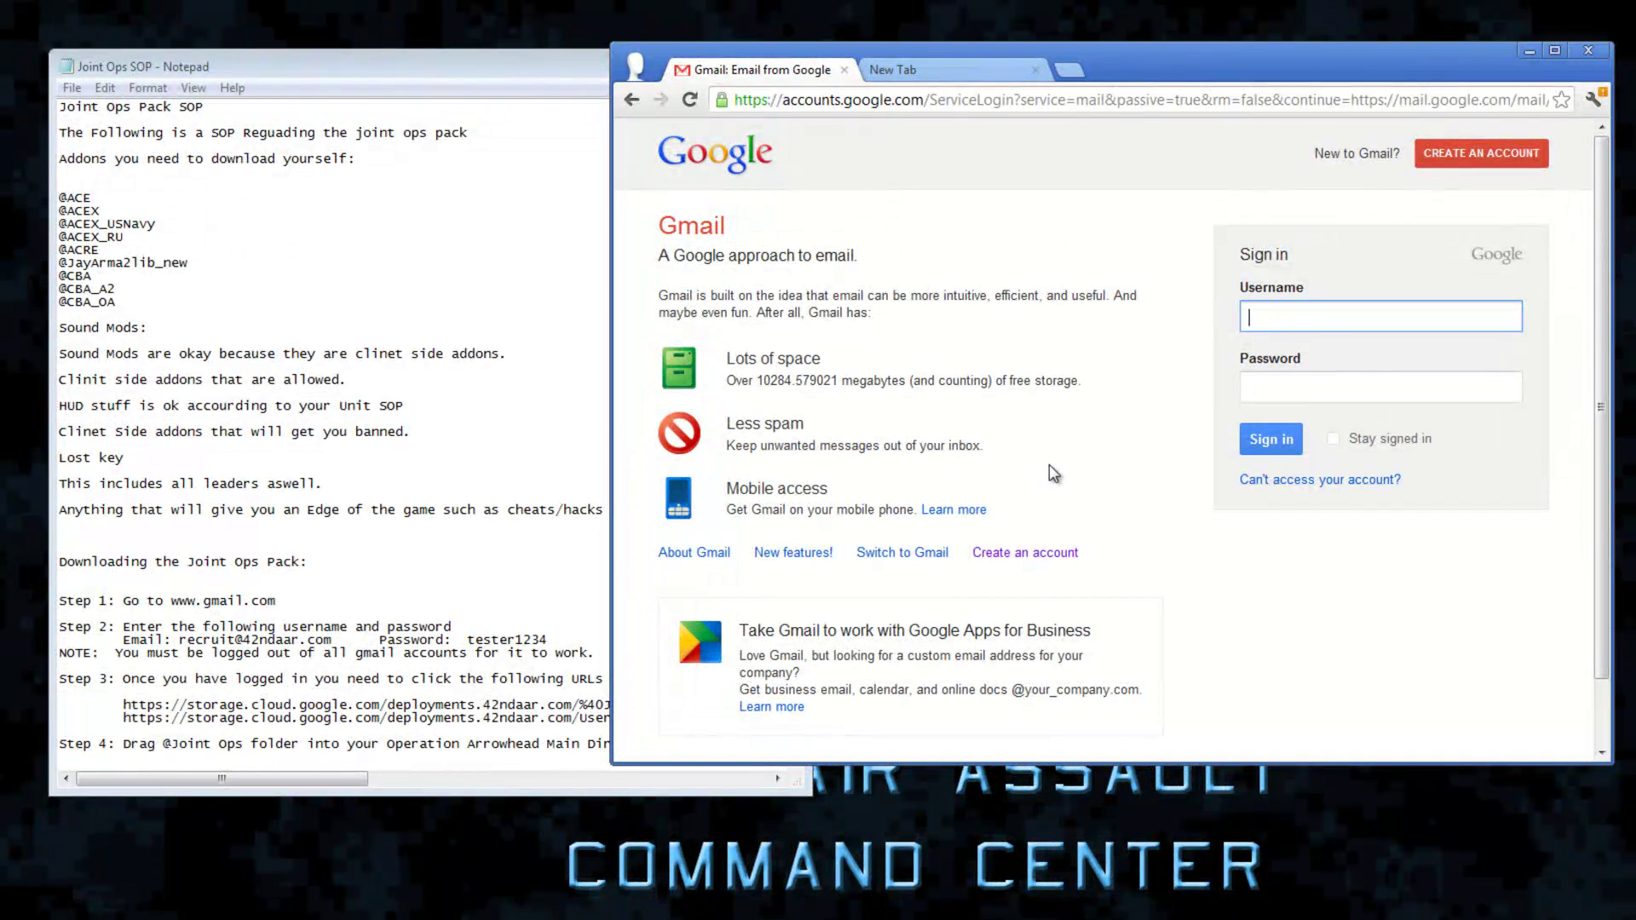
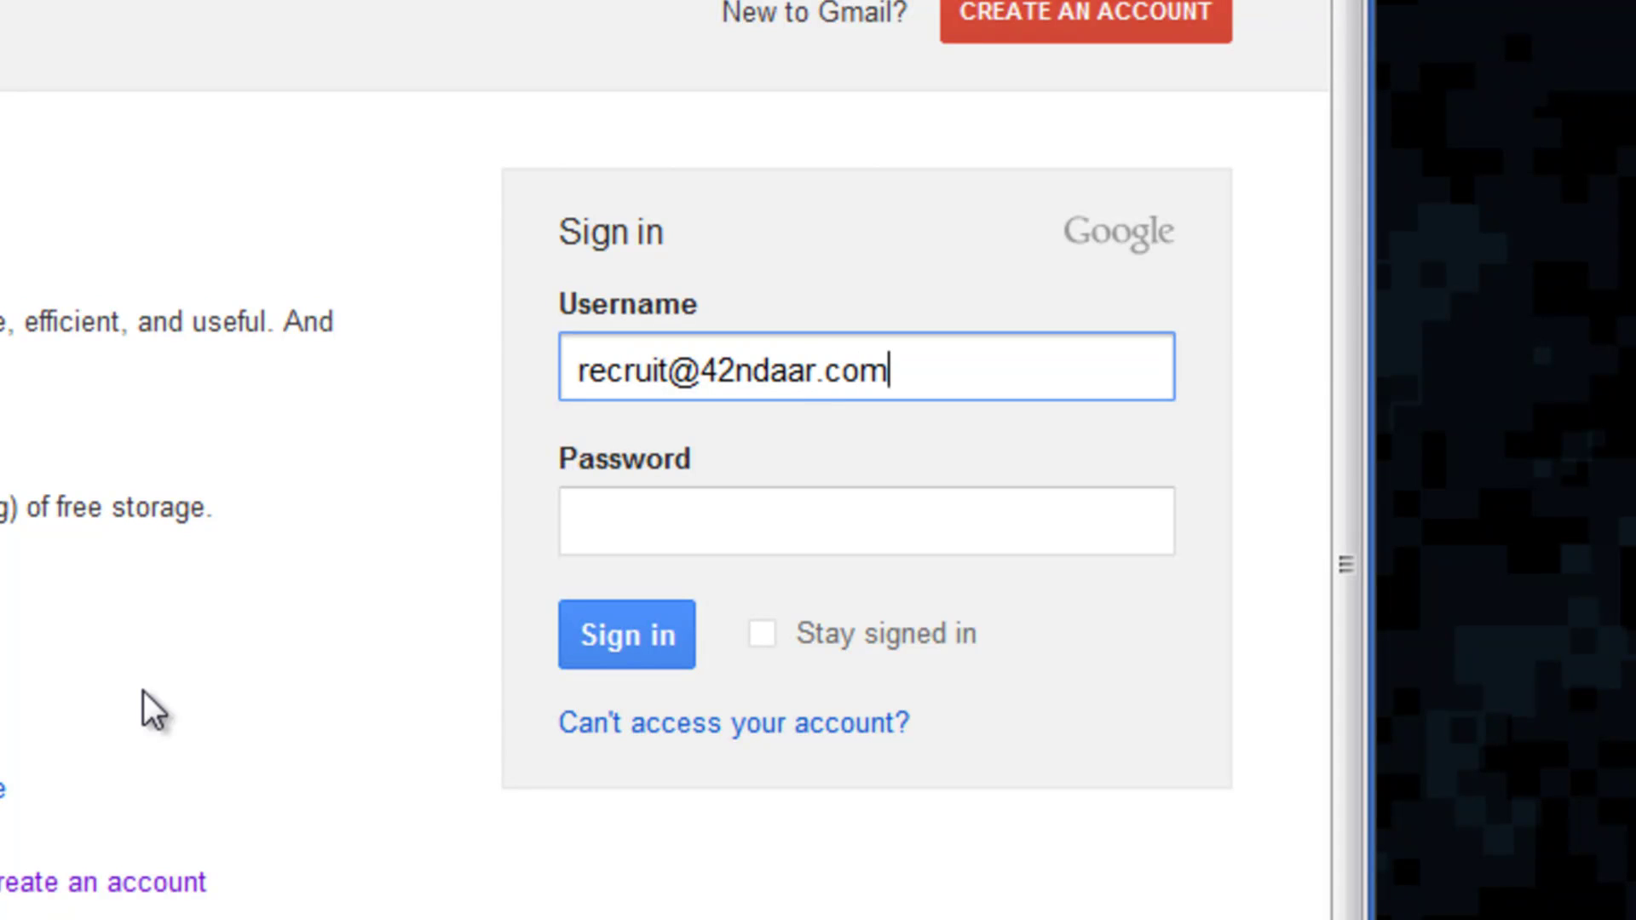
pyautogui.press('Tab')
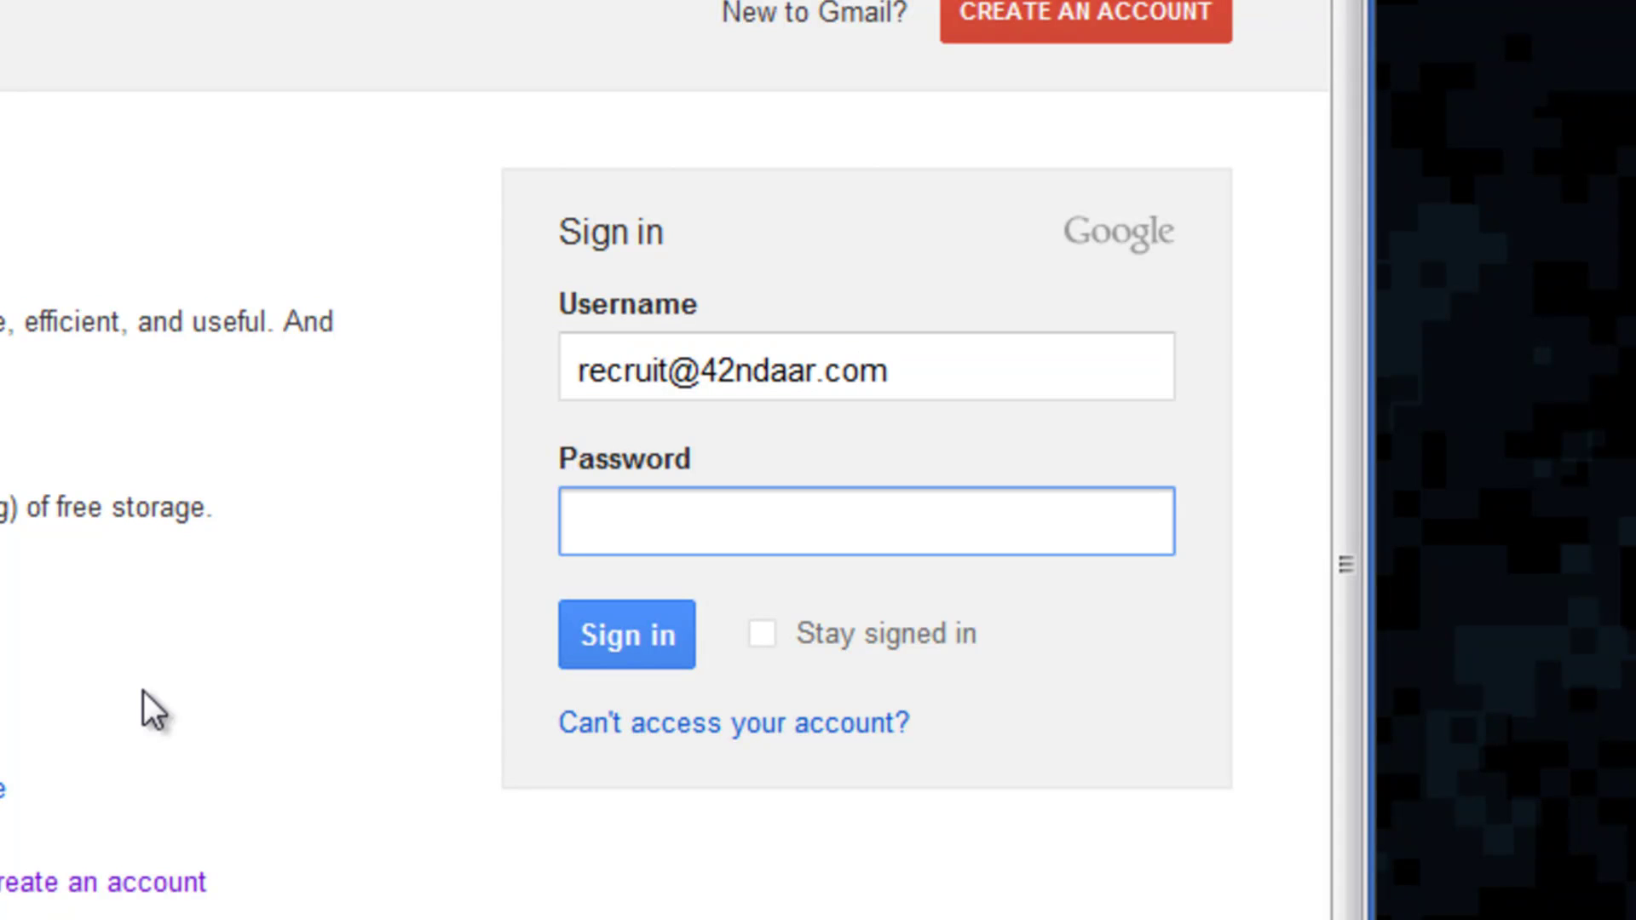
pyautogui.write('**********')
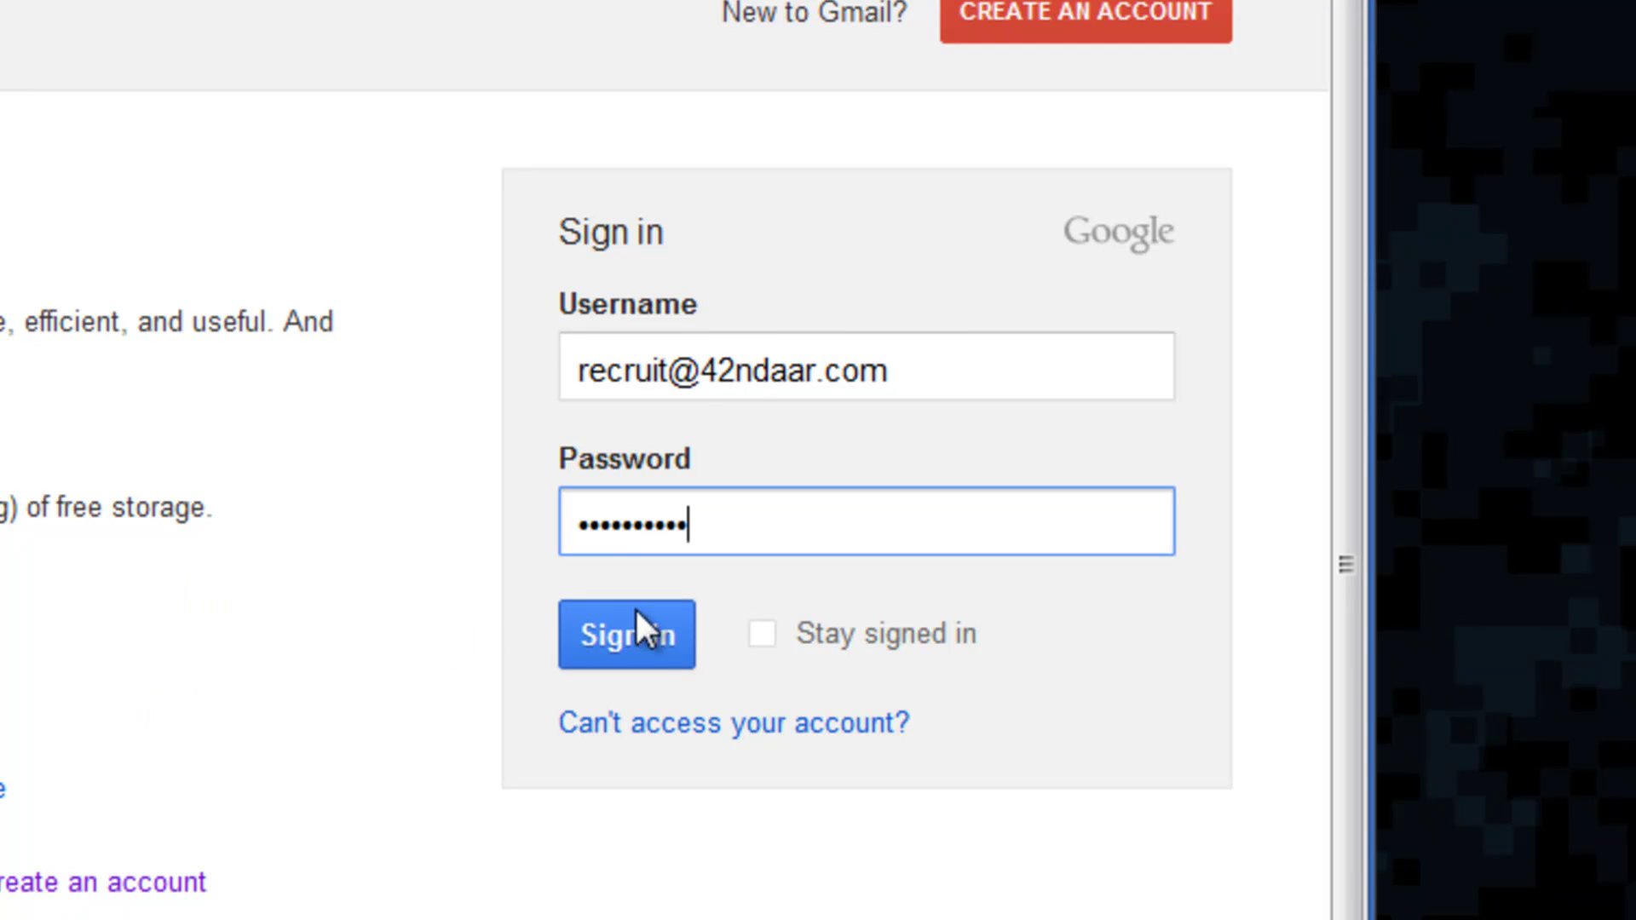
pyautogui.click(629, 649)
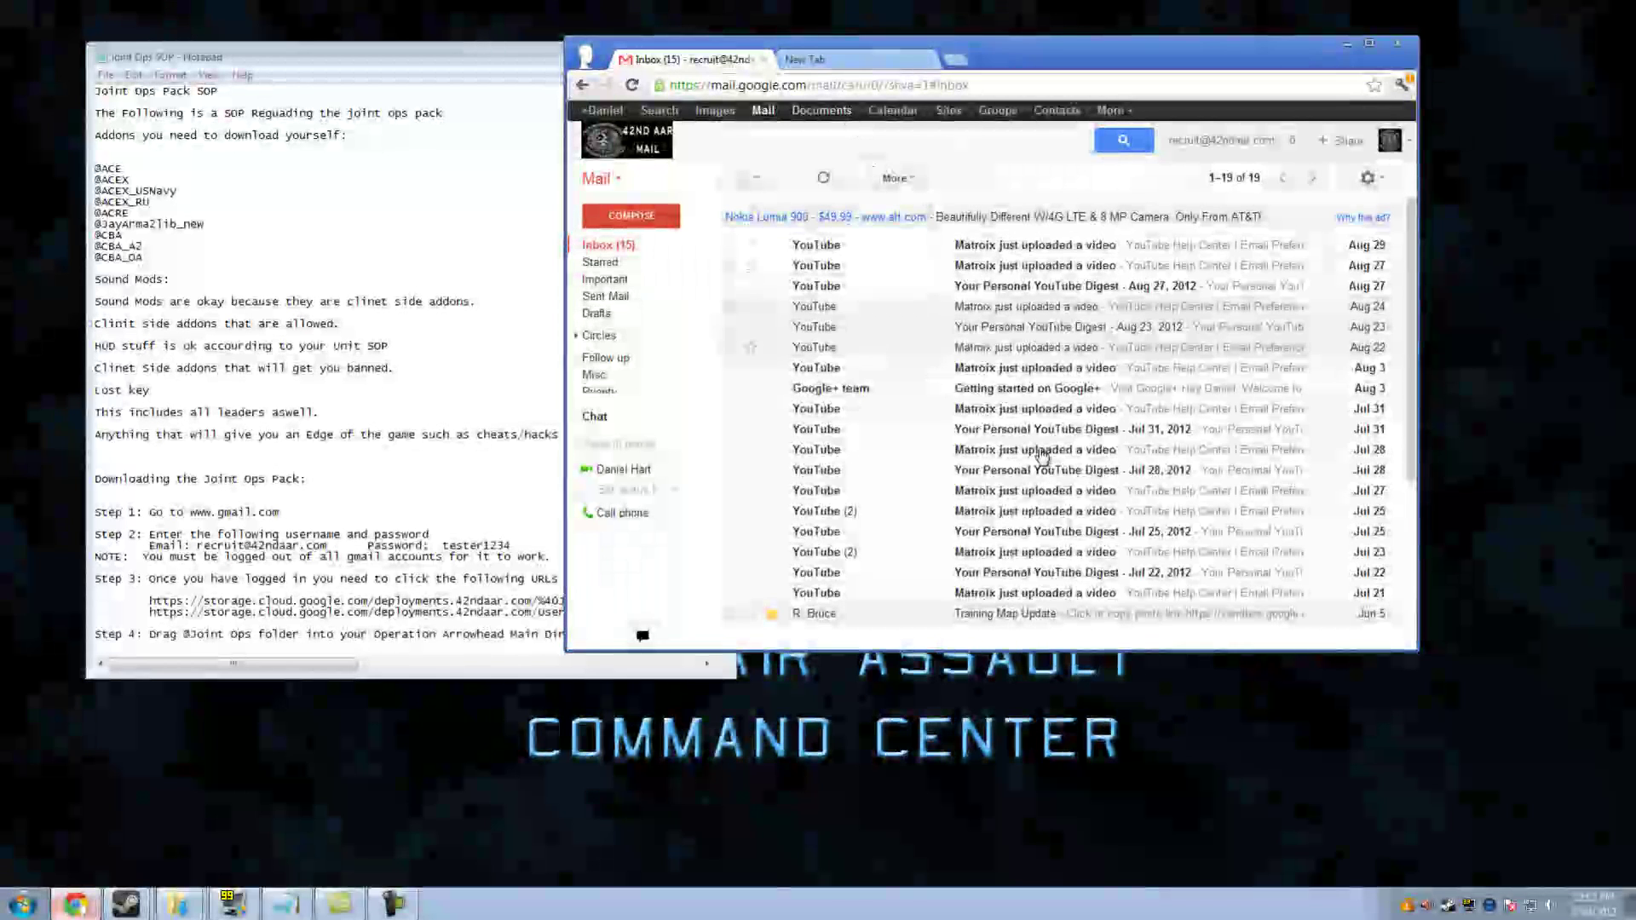
# Scroll the recruit account's 19-message inbox down and back up once it loads
pyautogui.scroll(-3, 1041, 456)
pyautogui.scroll(3, 1041, 455)
pyautogui.scroll(-3, 1035, 456)
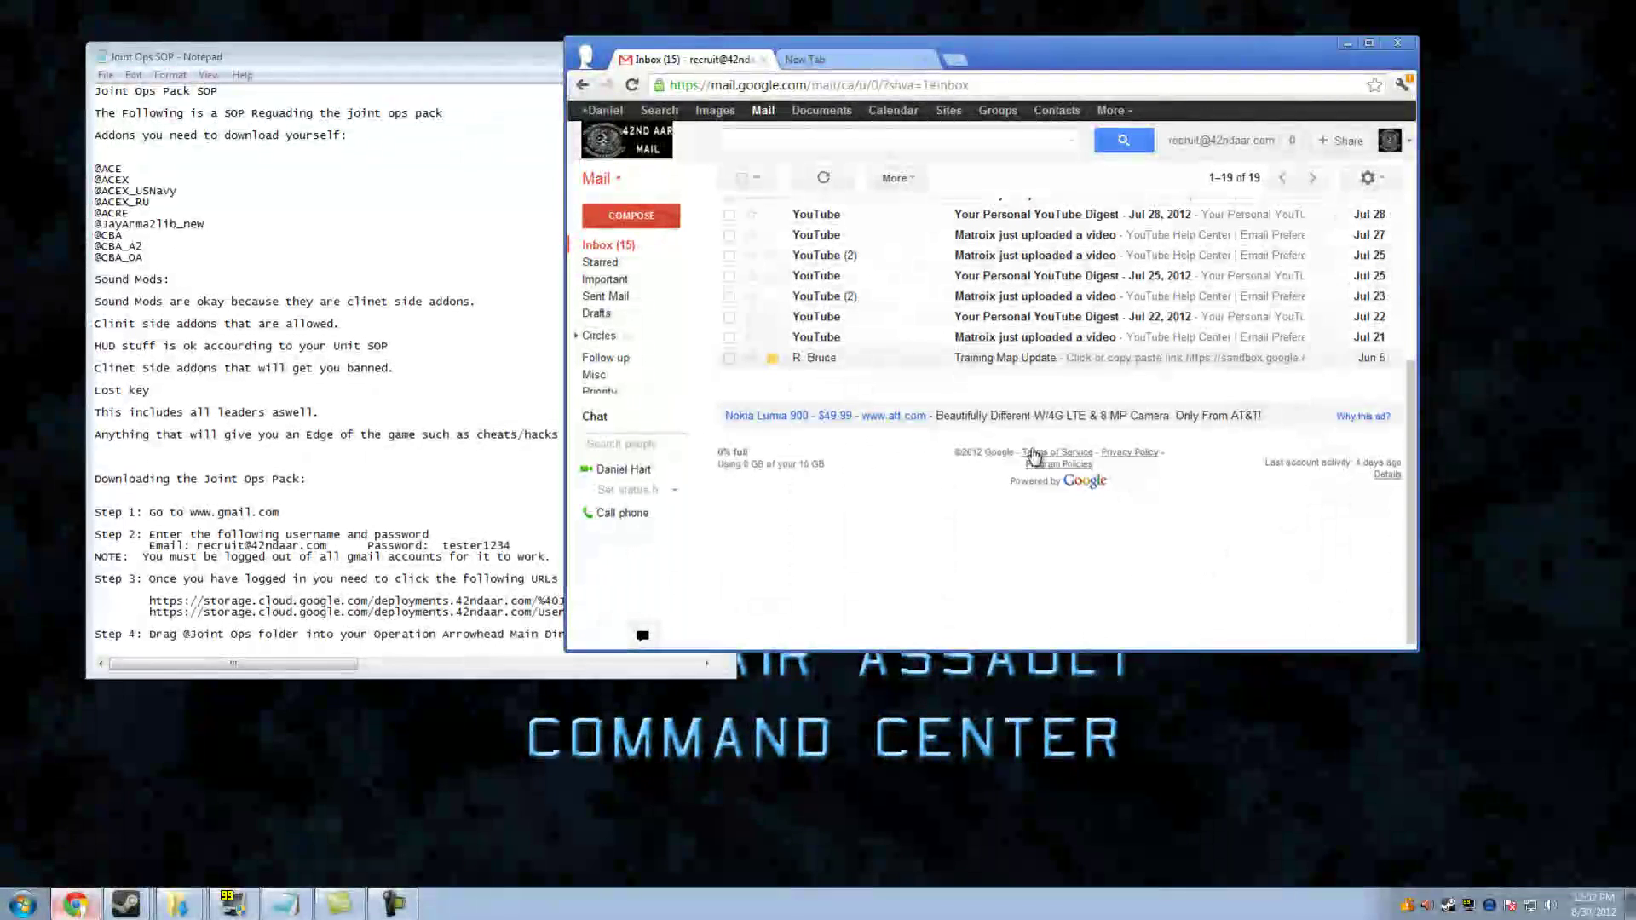
pyautogui.scroll(3, 1035, 456)
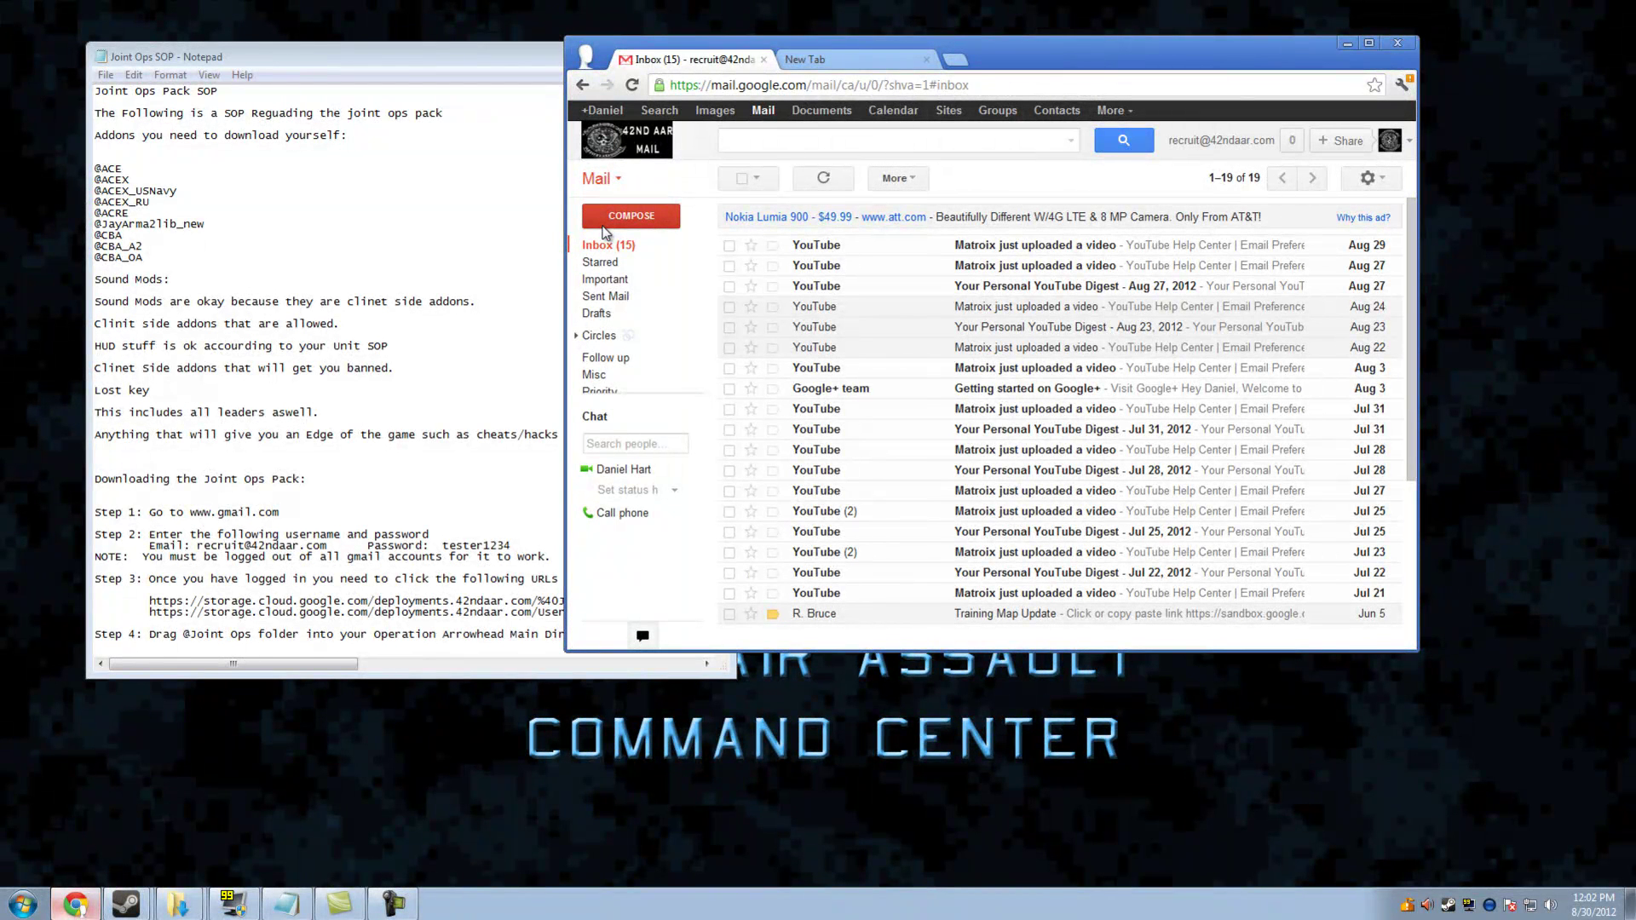
# Copy the Joint Ops pack download link from the SOP
pyautogui.click(472, 563)
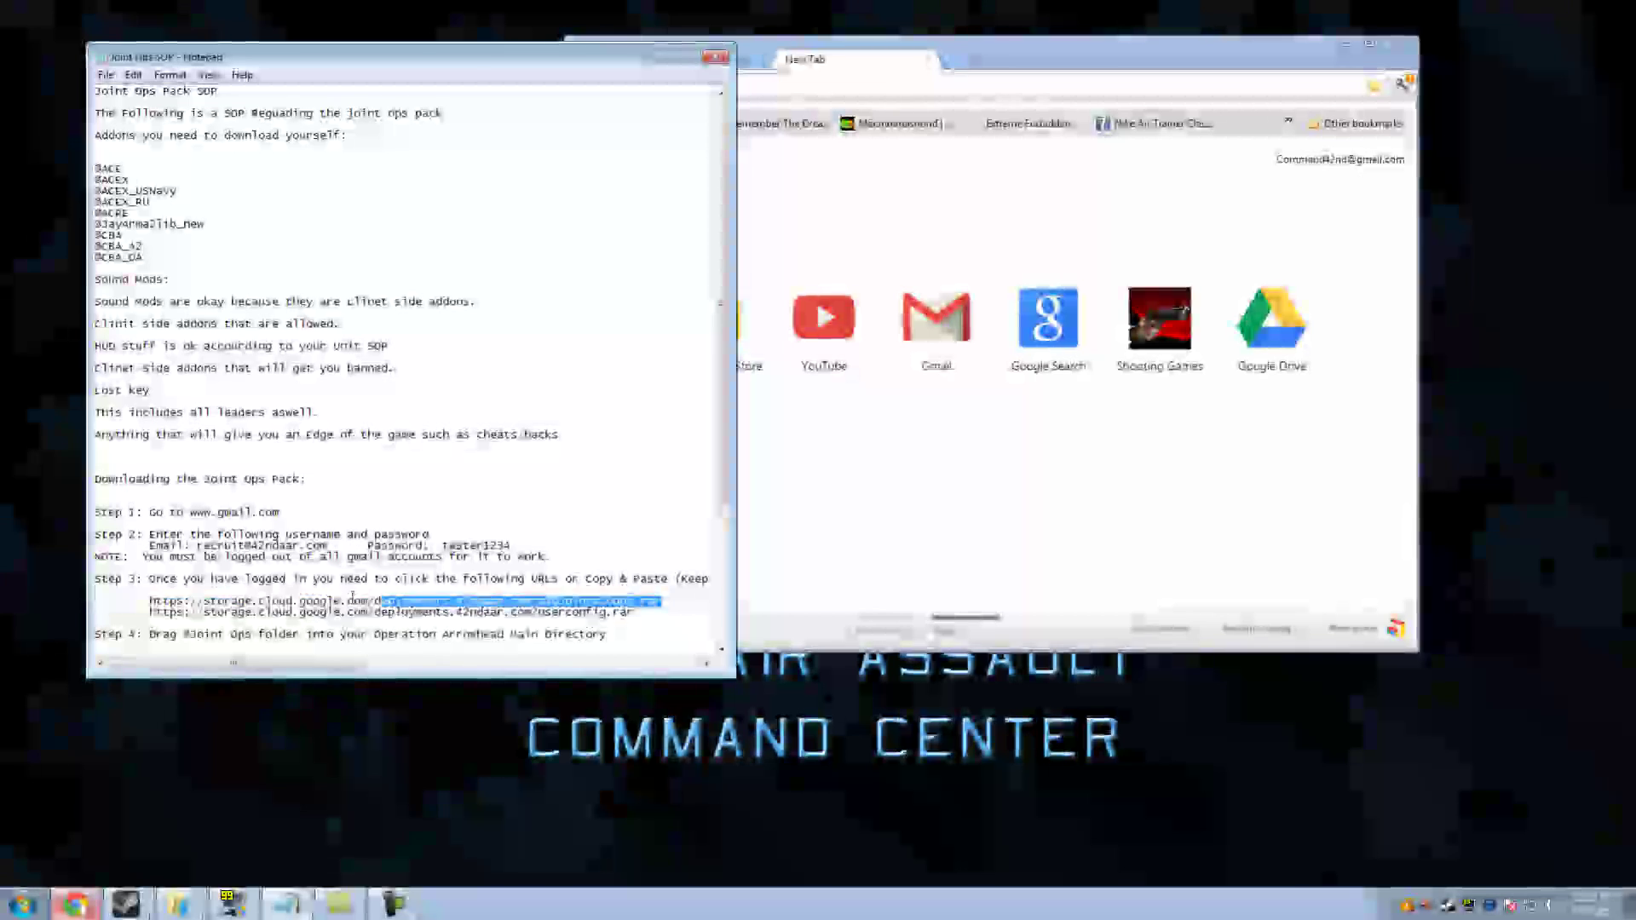
pyautogui.moveTo(662, 601); pyautogui.dragTo(138, 601)
pyautogui.rightClick(166, 600)
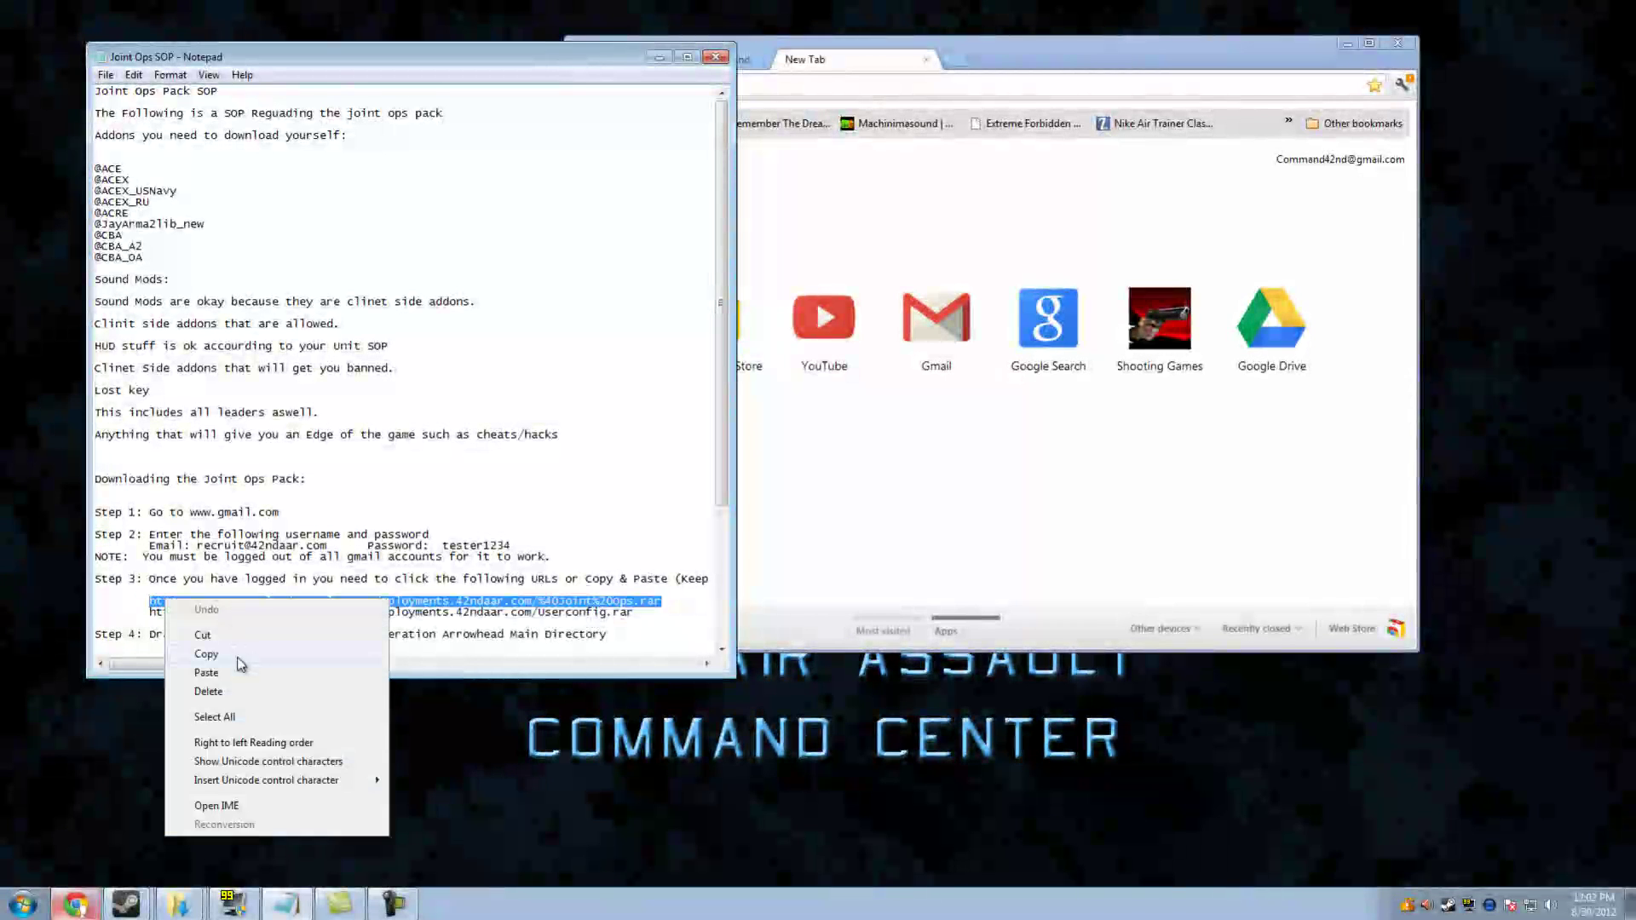
pyautogui.click(225, 657)
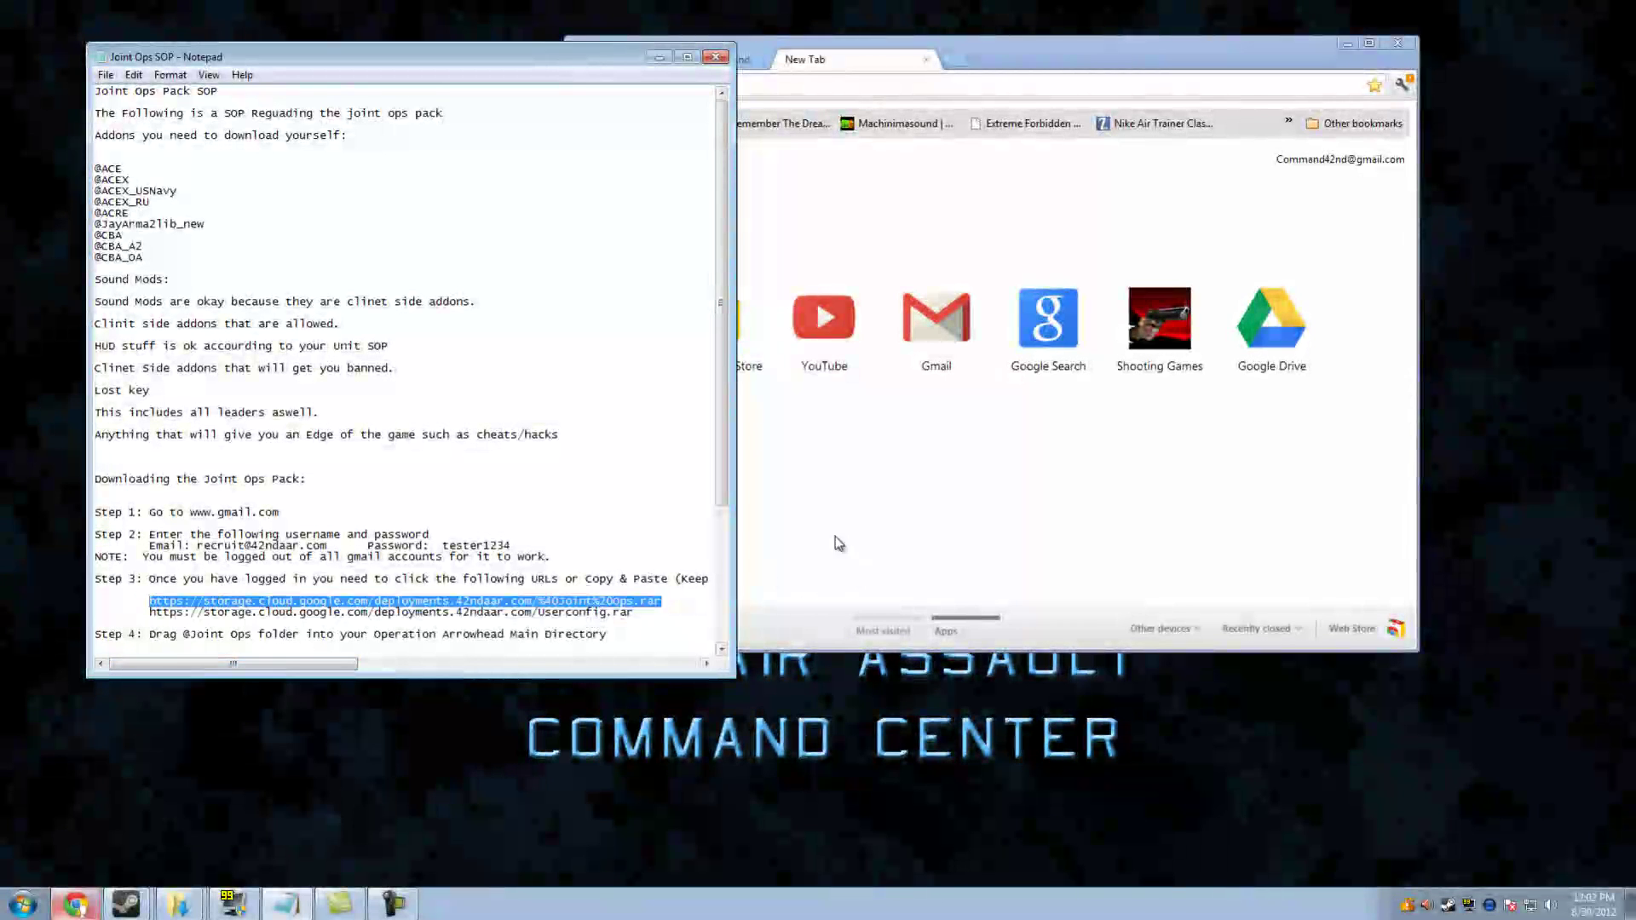
# Load it in Chrome to start the 2.6 GB _Joint_Ops.rar download, then select the Userconfig link
pyautogui.click(753, 85)
pyautogui.rightClick(754, 85)
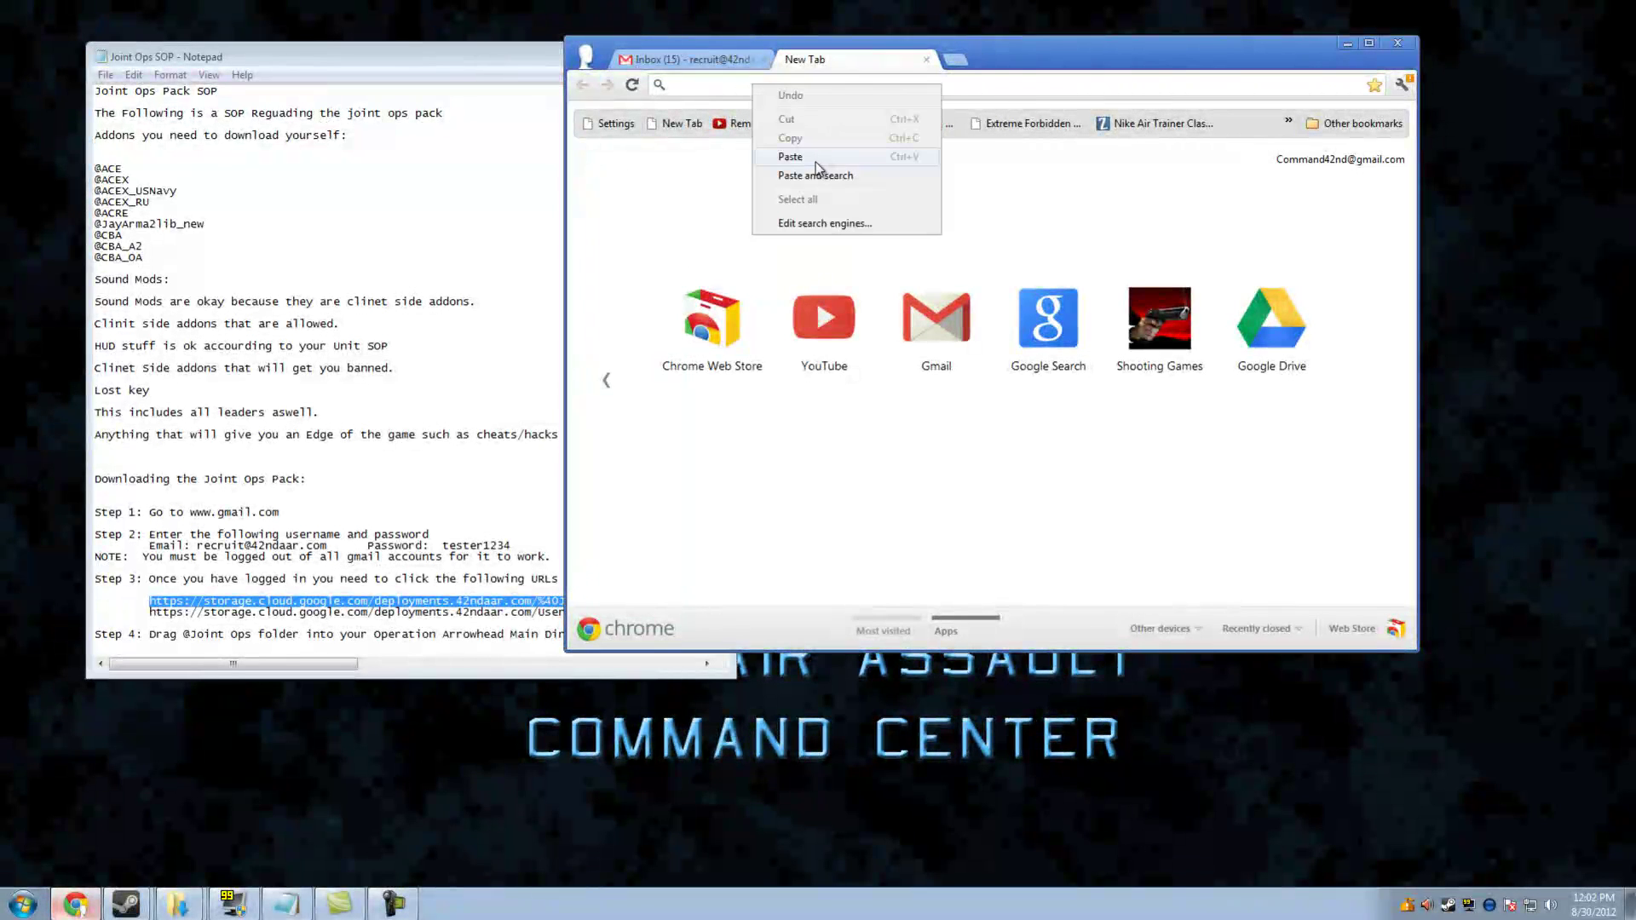
pyautogui.click(815, 162)
pyautogui.press('Return')
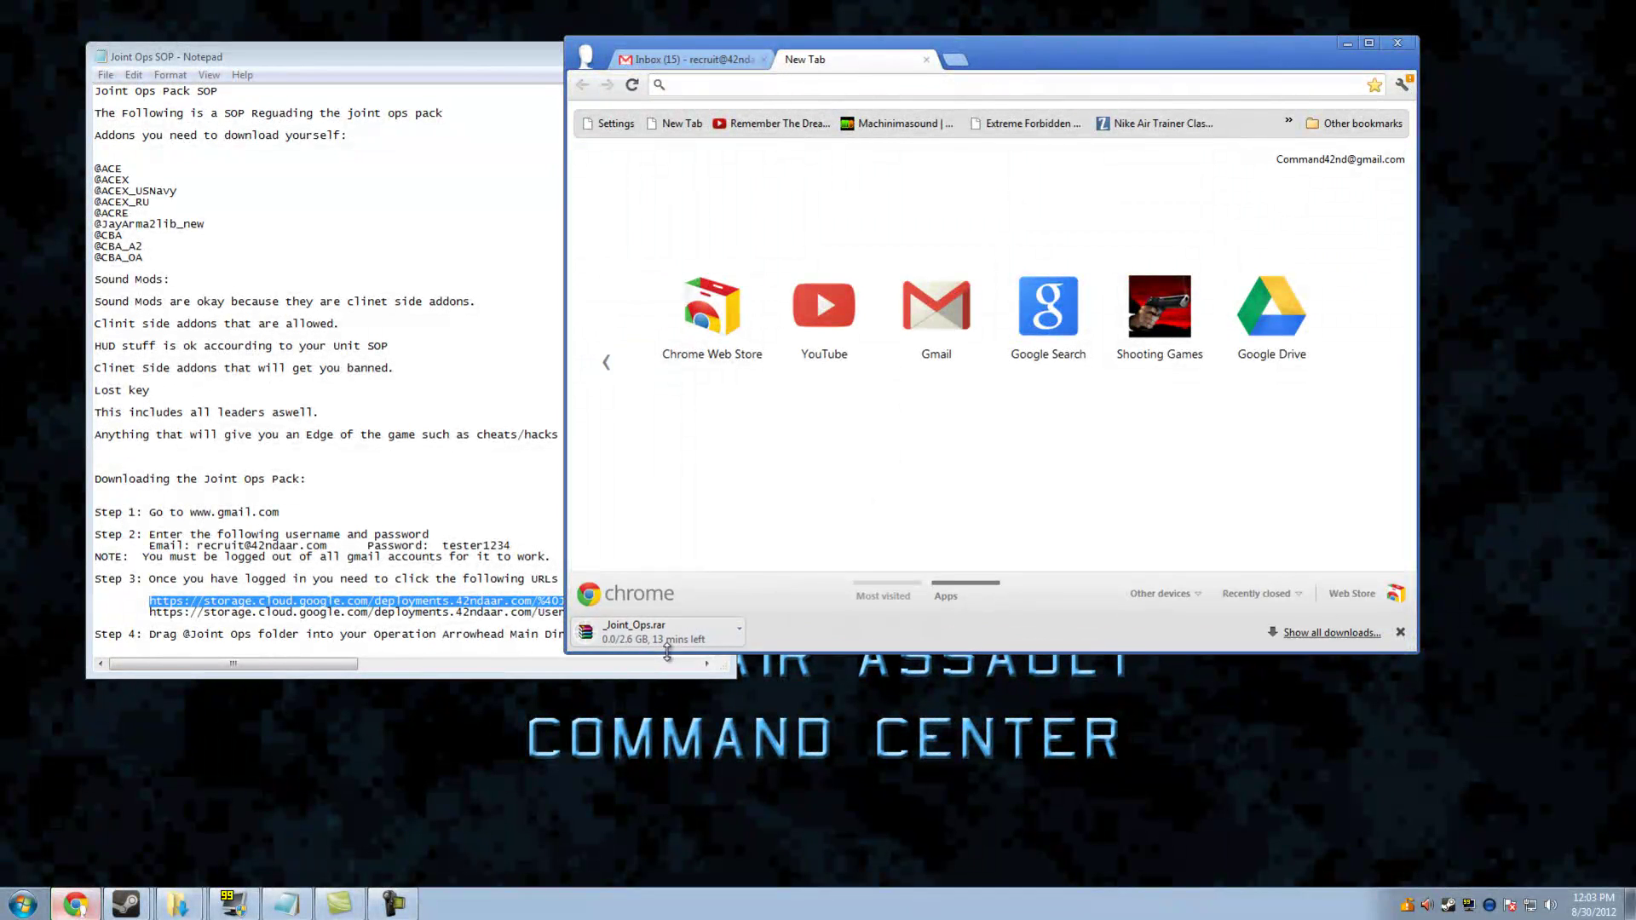
pyautogui.moveTo(666, 653); pyautogui.dragTo(666, 658)
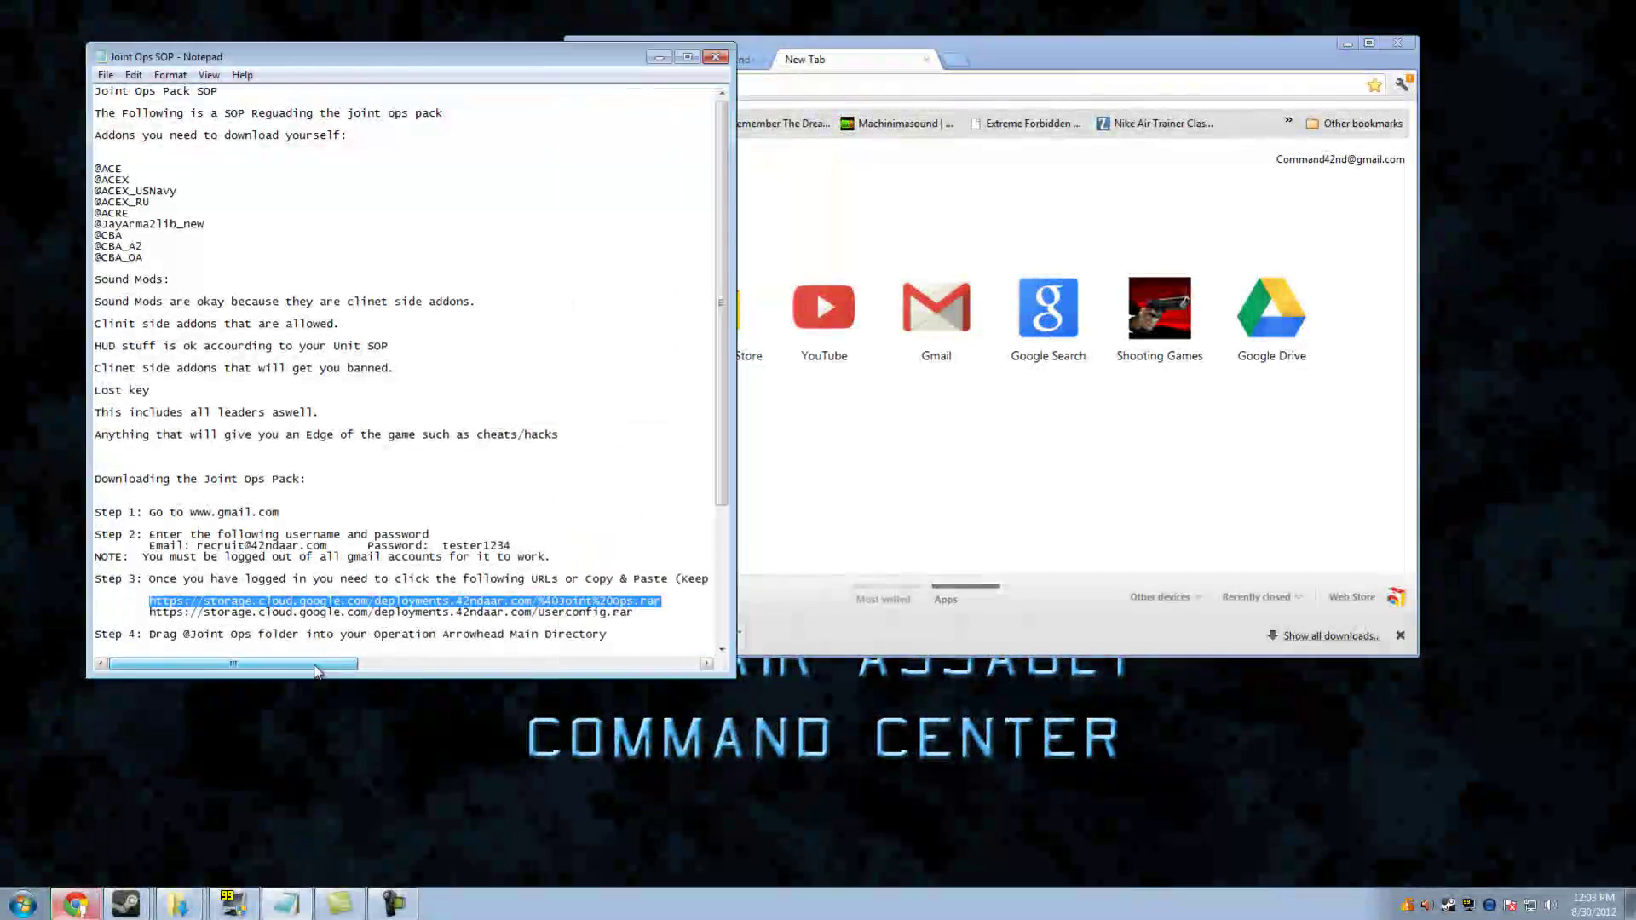
pyautogui.moveTo(635, 612); pyautogui.dragTo(150, 614)
# Copy the Userconfig link and paste-and-go it in a new Chrome tab to download Userconfig.rar
pyautogui.rightClick(171, 614)
pyautogui.click(213, 668)
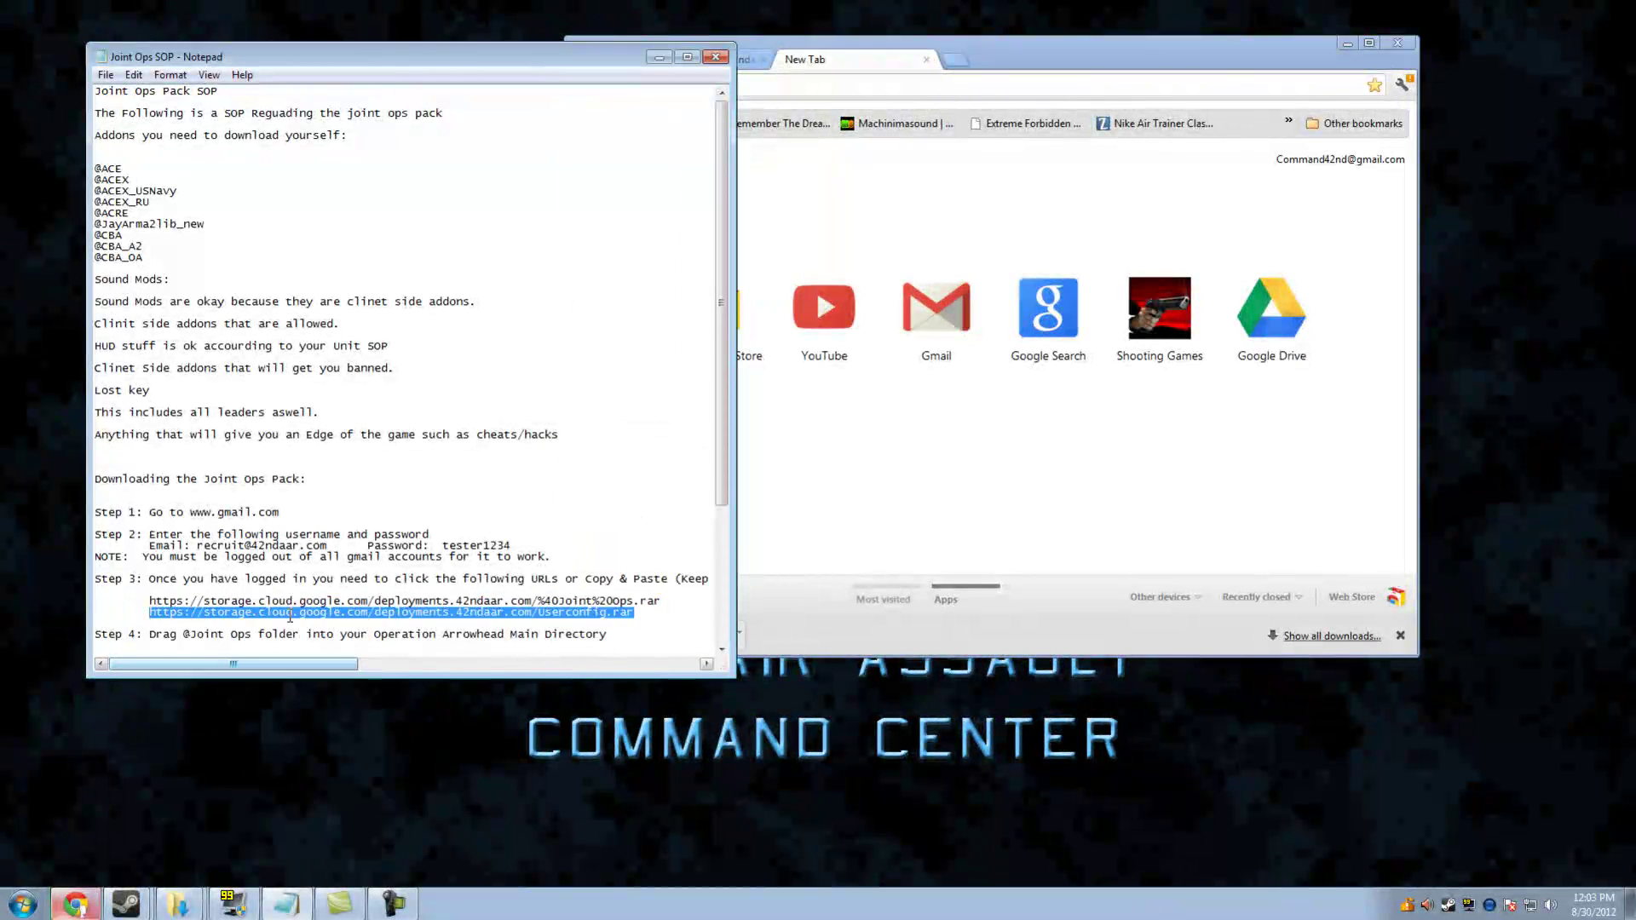
pyautogui.click(955, 59)
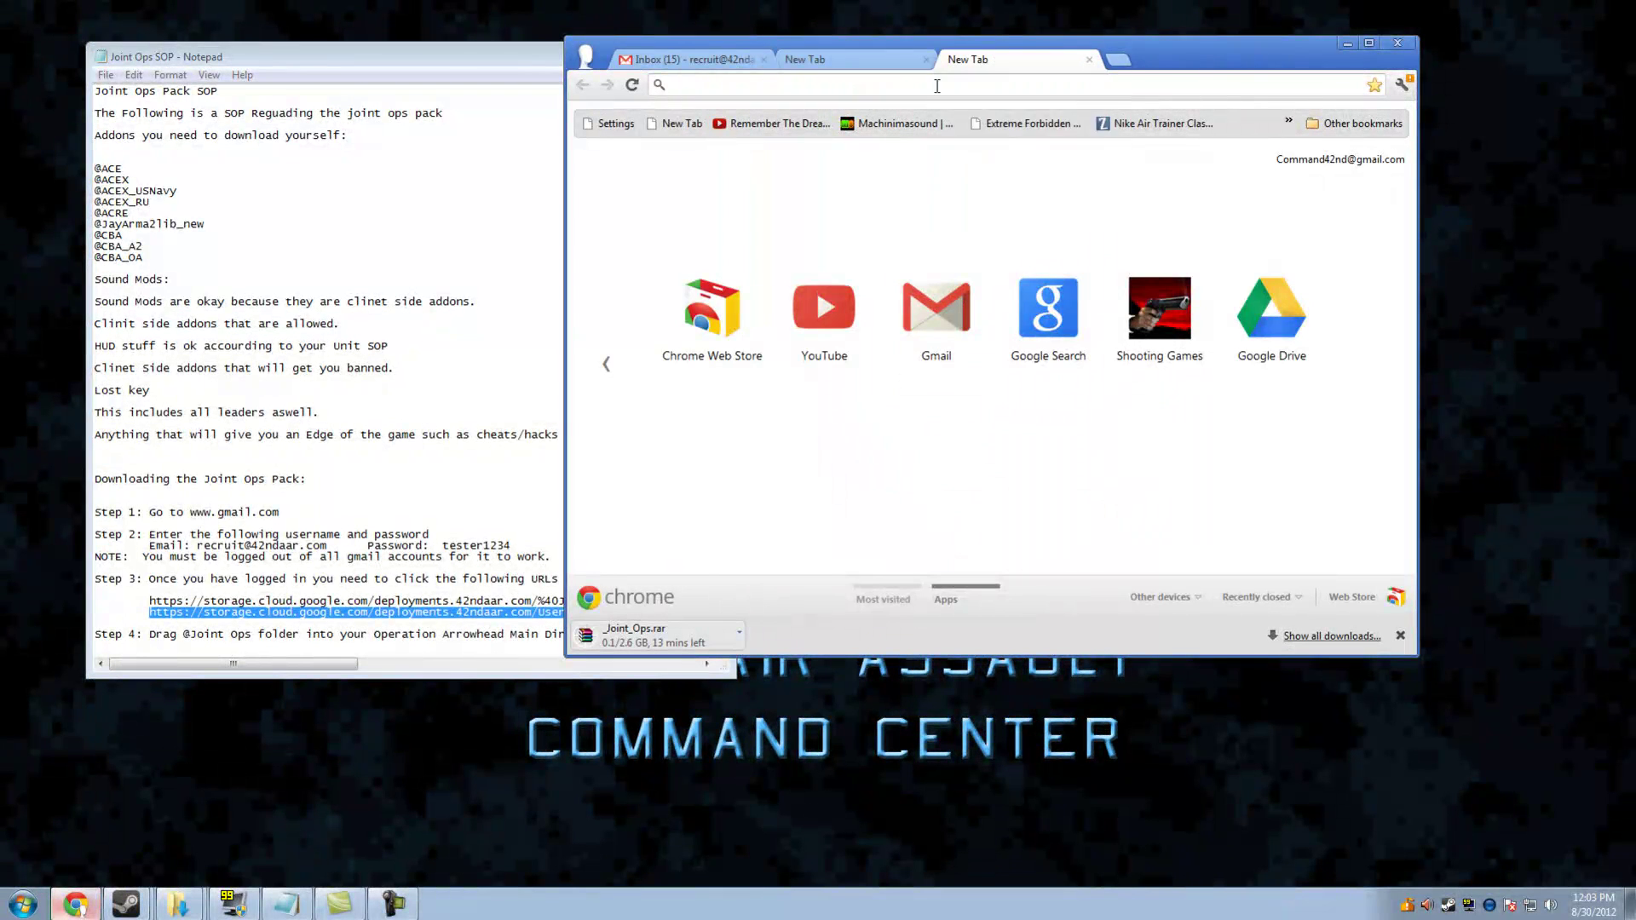
pyautogui.rightClick(934, 74)
pyautogui.click(976, 184)
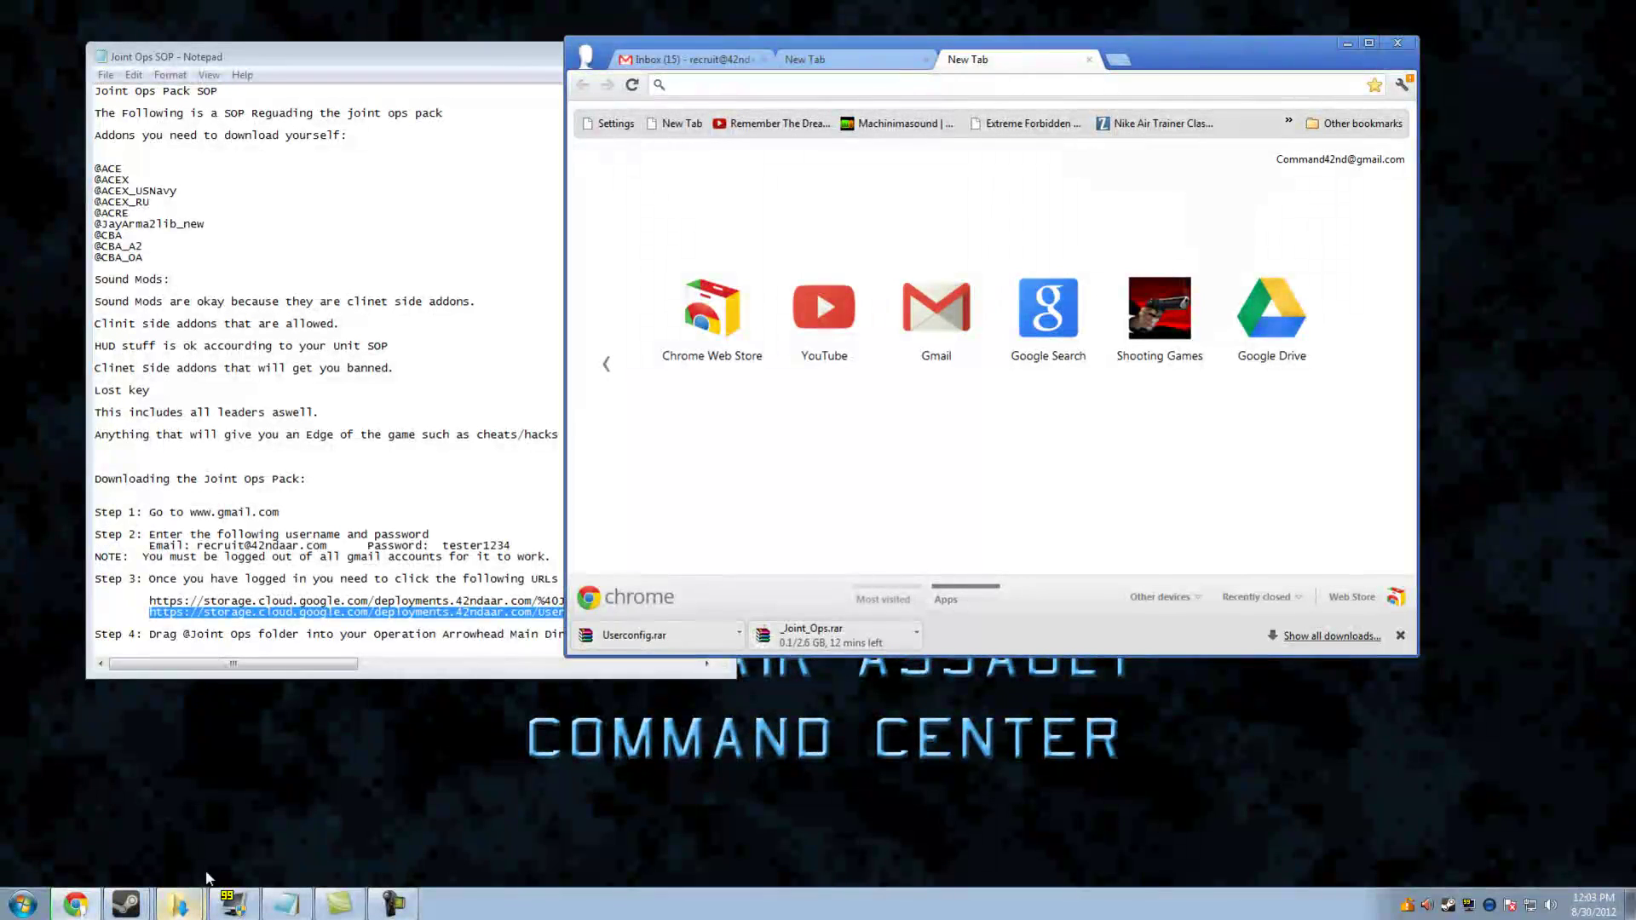
# Return to the SOP, scroll down and highlight the Step 4 line
pyautogui.click(409, 671)
pyautogui.scroll(-5, 723, 424)
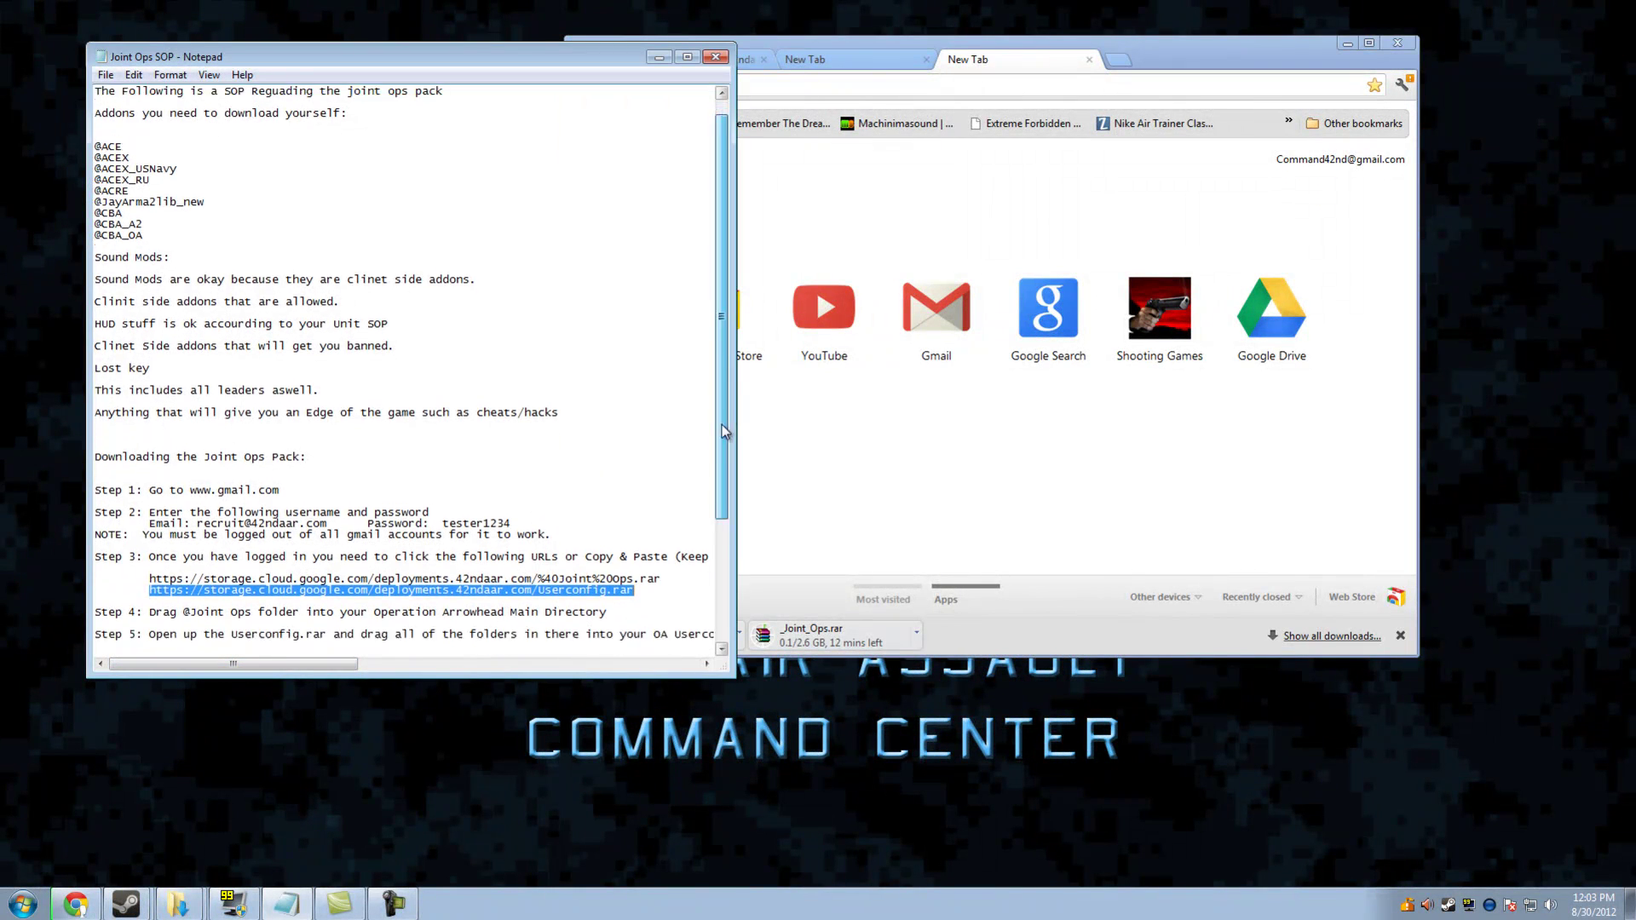
pyautogui.moveTo(606, 491); pyautogui.dragTo(73, 487)
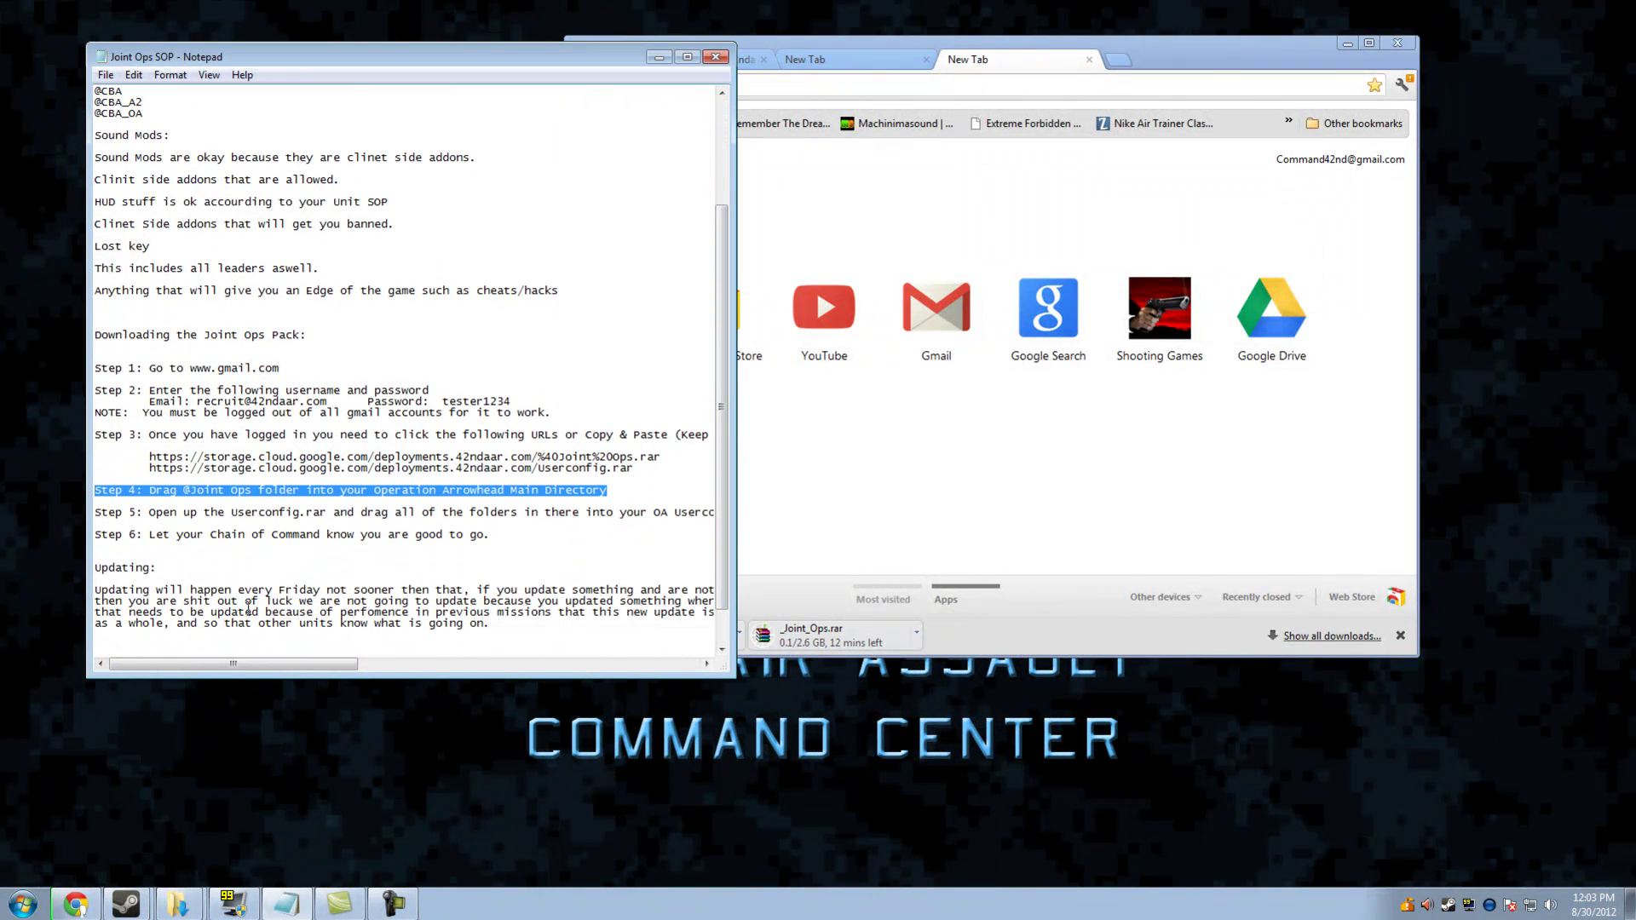
pyautogui.click(178, 903)
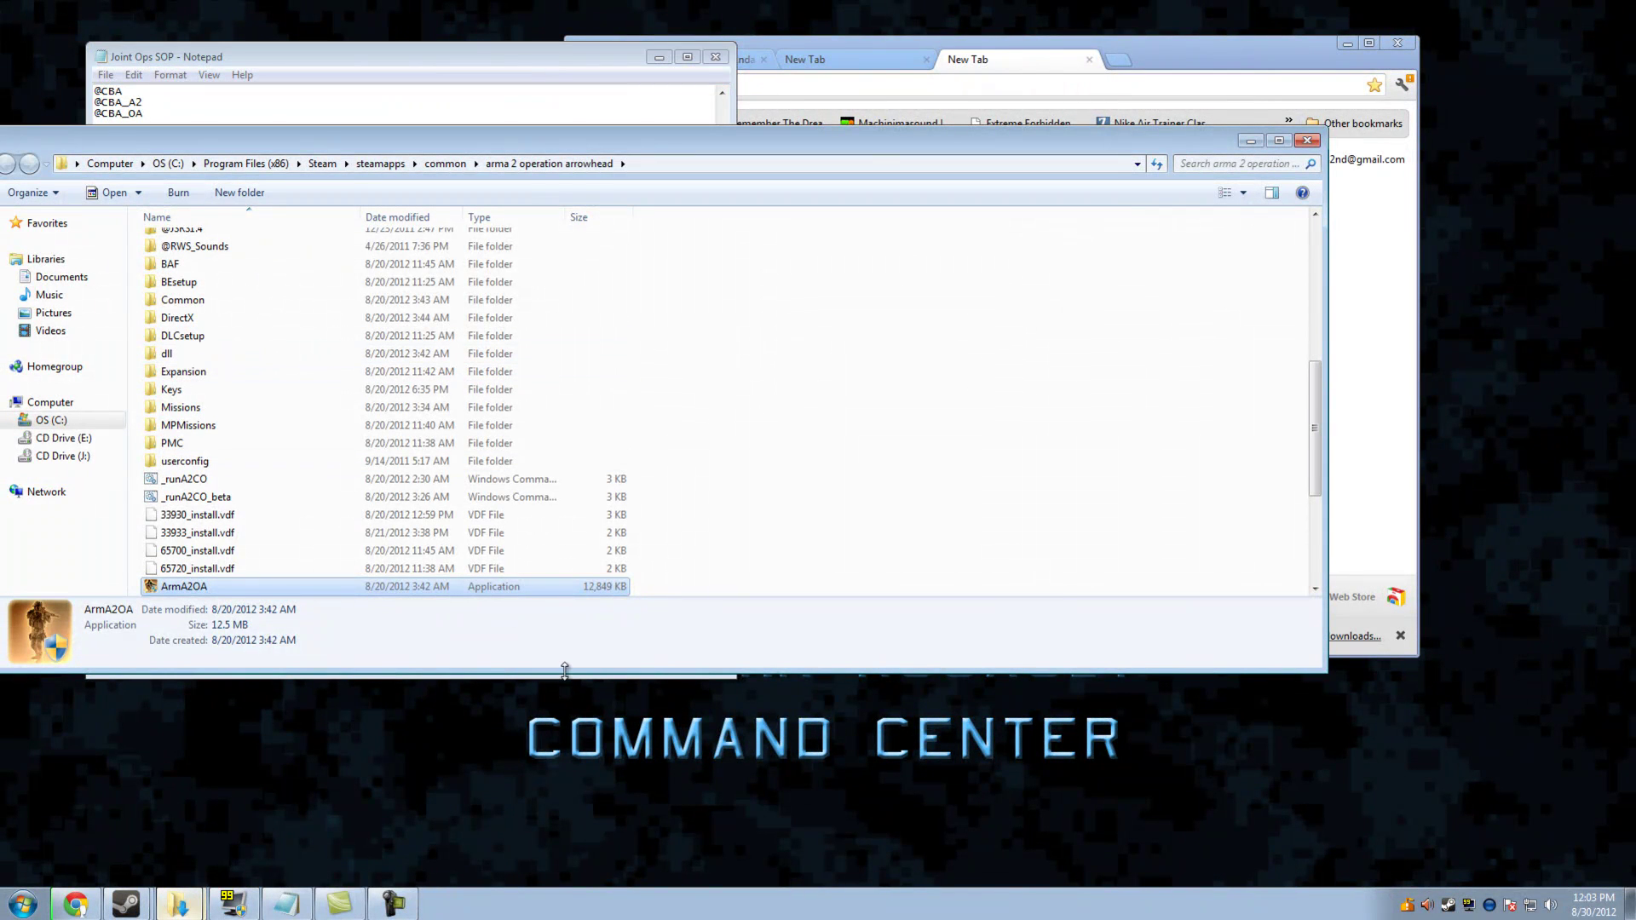
pyautogui.moveTo(559, 674); pyautogui.dragTo(559, 803)
pyautogui.scroll(7, 286, 529)
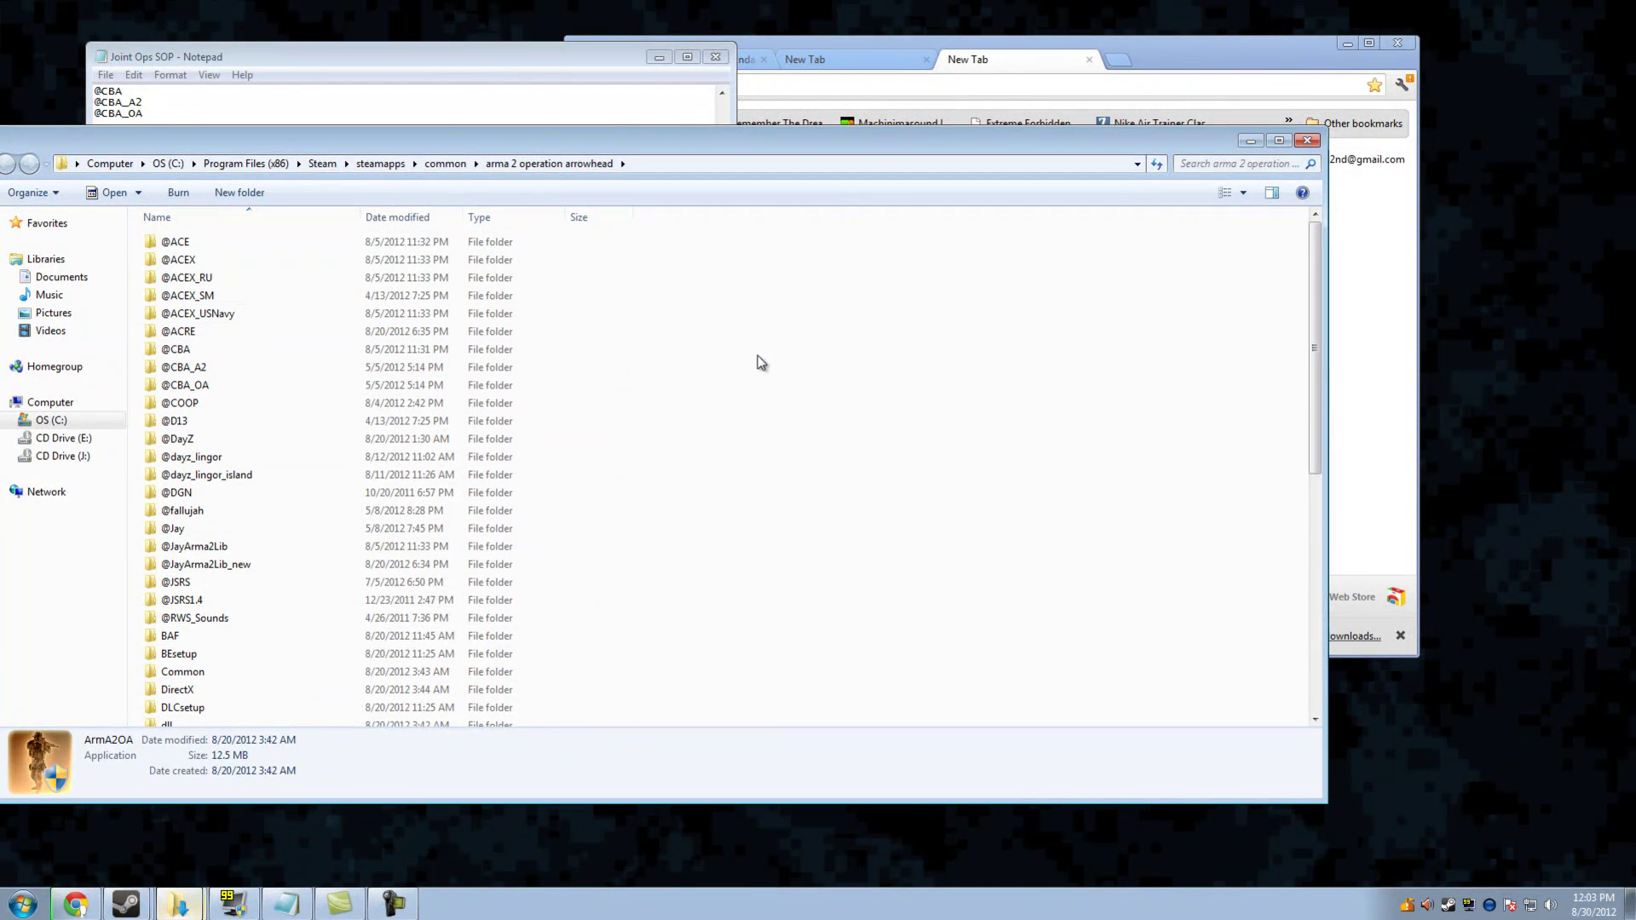
pyautogui.moveTo(750, 318); pyautogui.dragTo(712, 635)
pyautogui.scroll(-8, 713, 636)
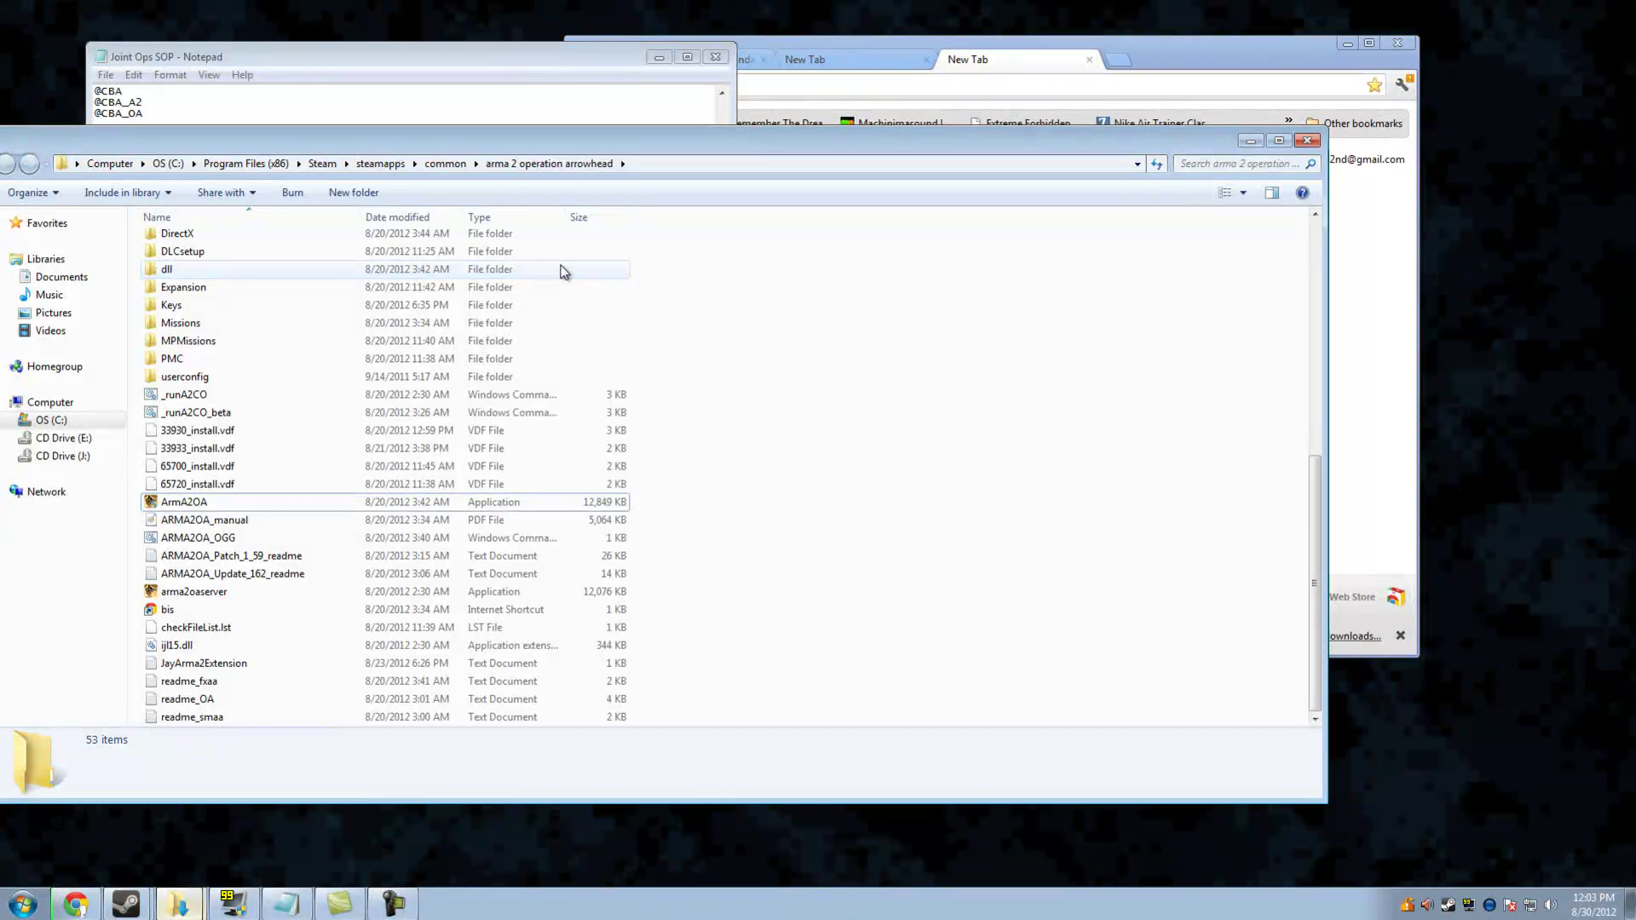
pyautogui.doubleClick(215, 377)
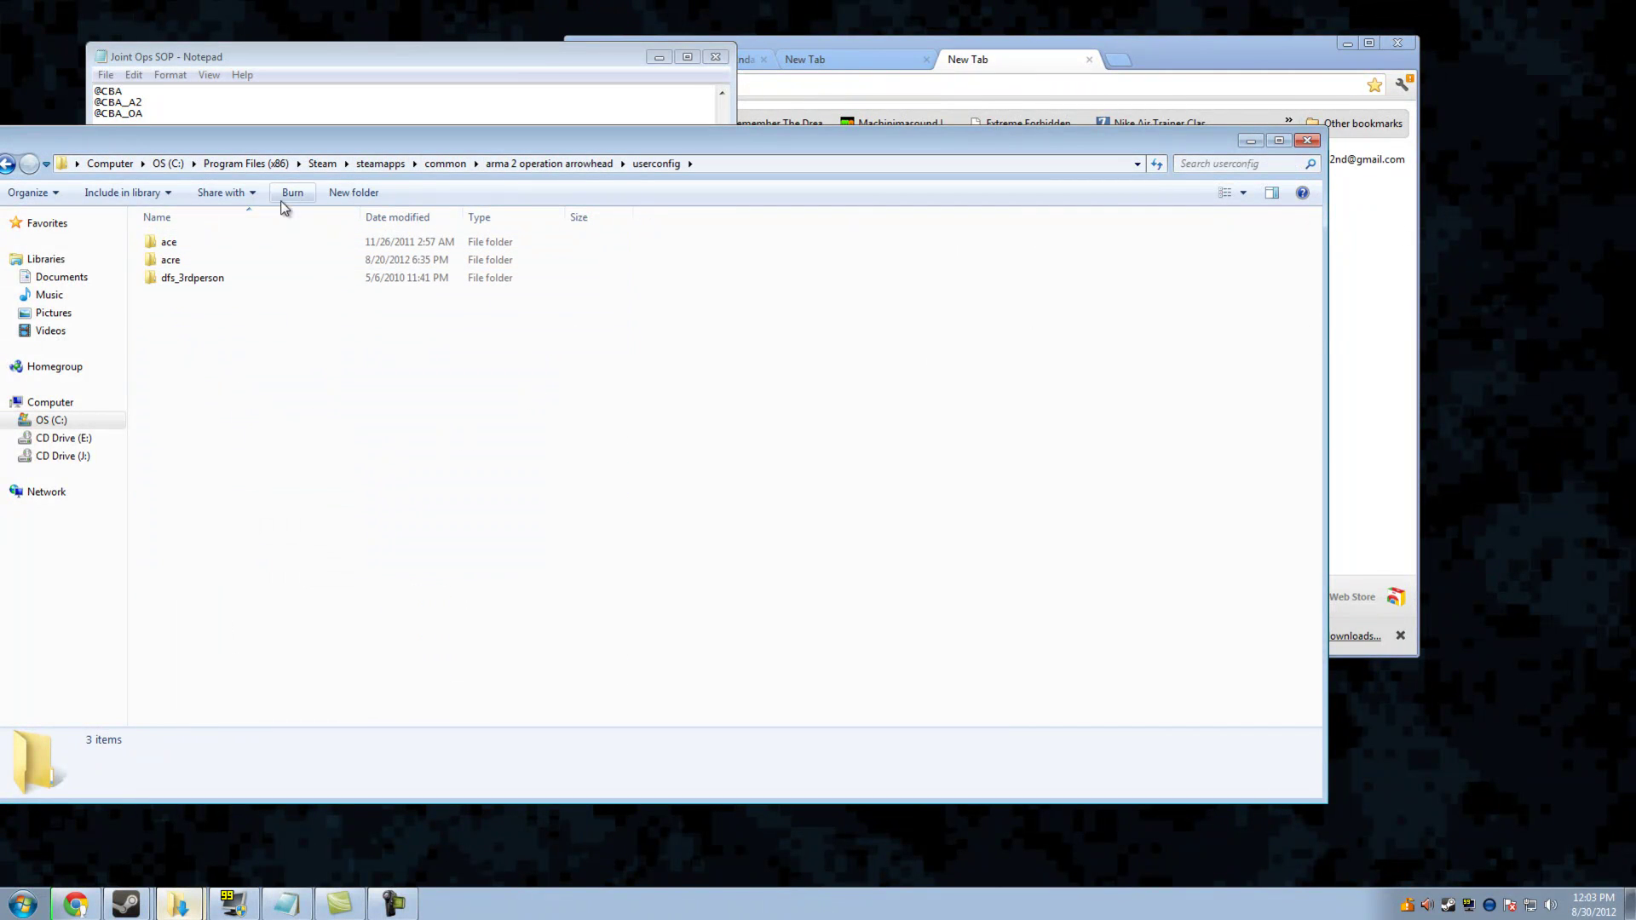
pyautogui.click(1307, 141)
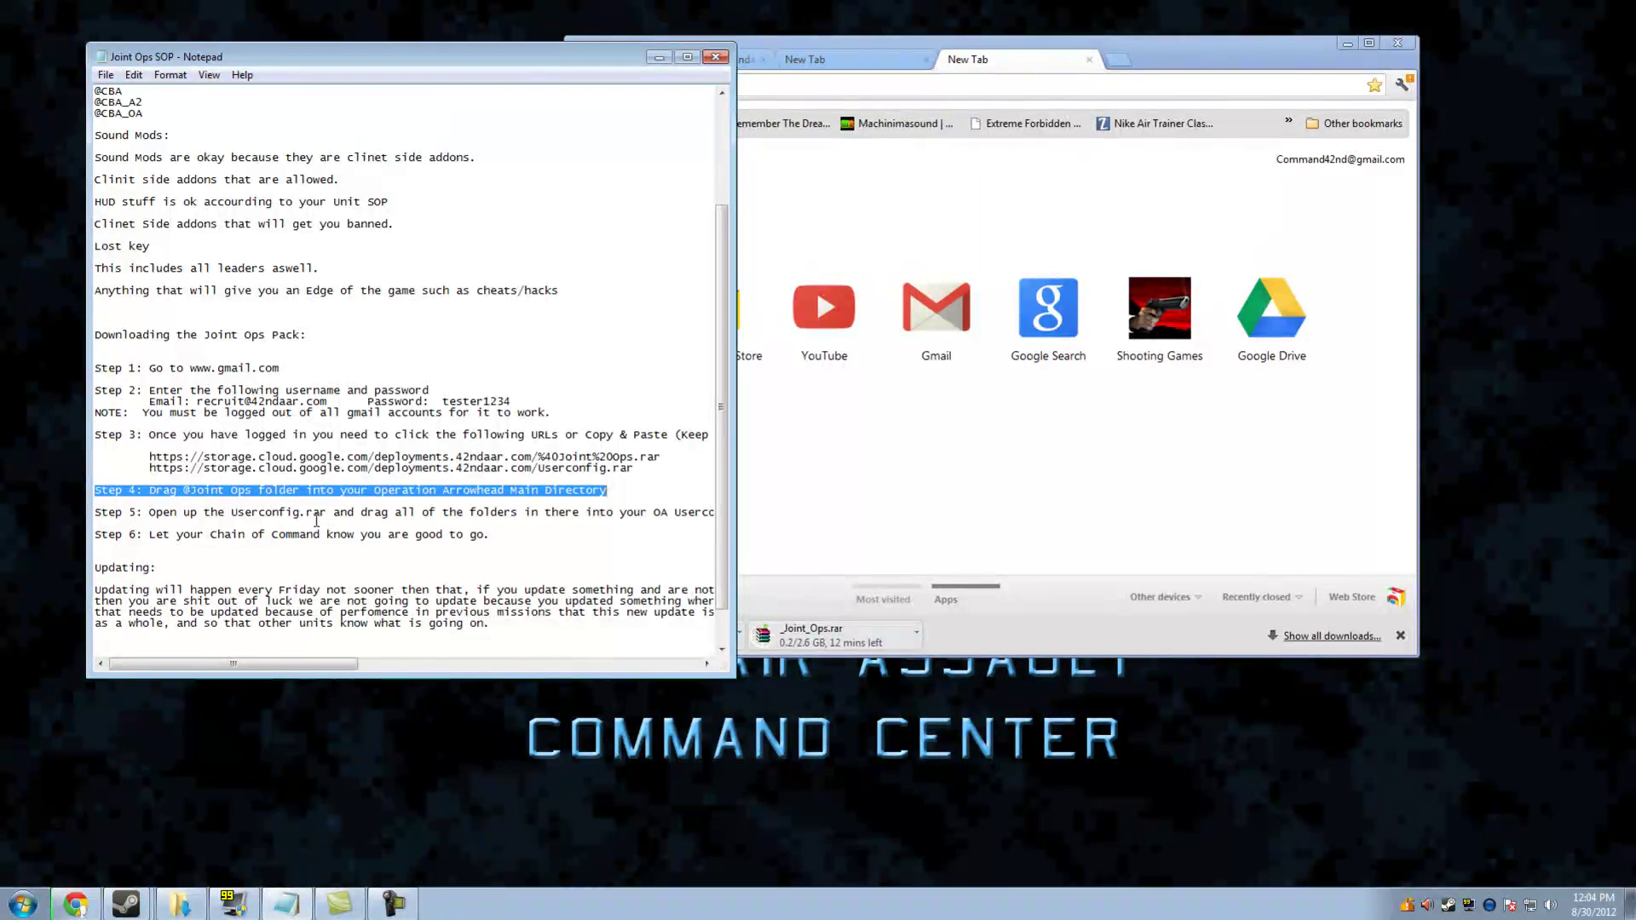
# Highlight the Step 6 line and make the Notepad window taller and larger
pyautogui.moveTo(490, 547); pyautogui.dragTo(94, 530)
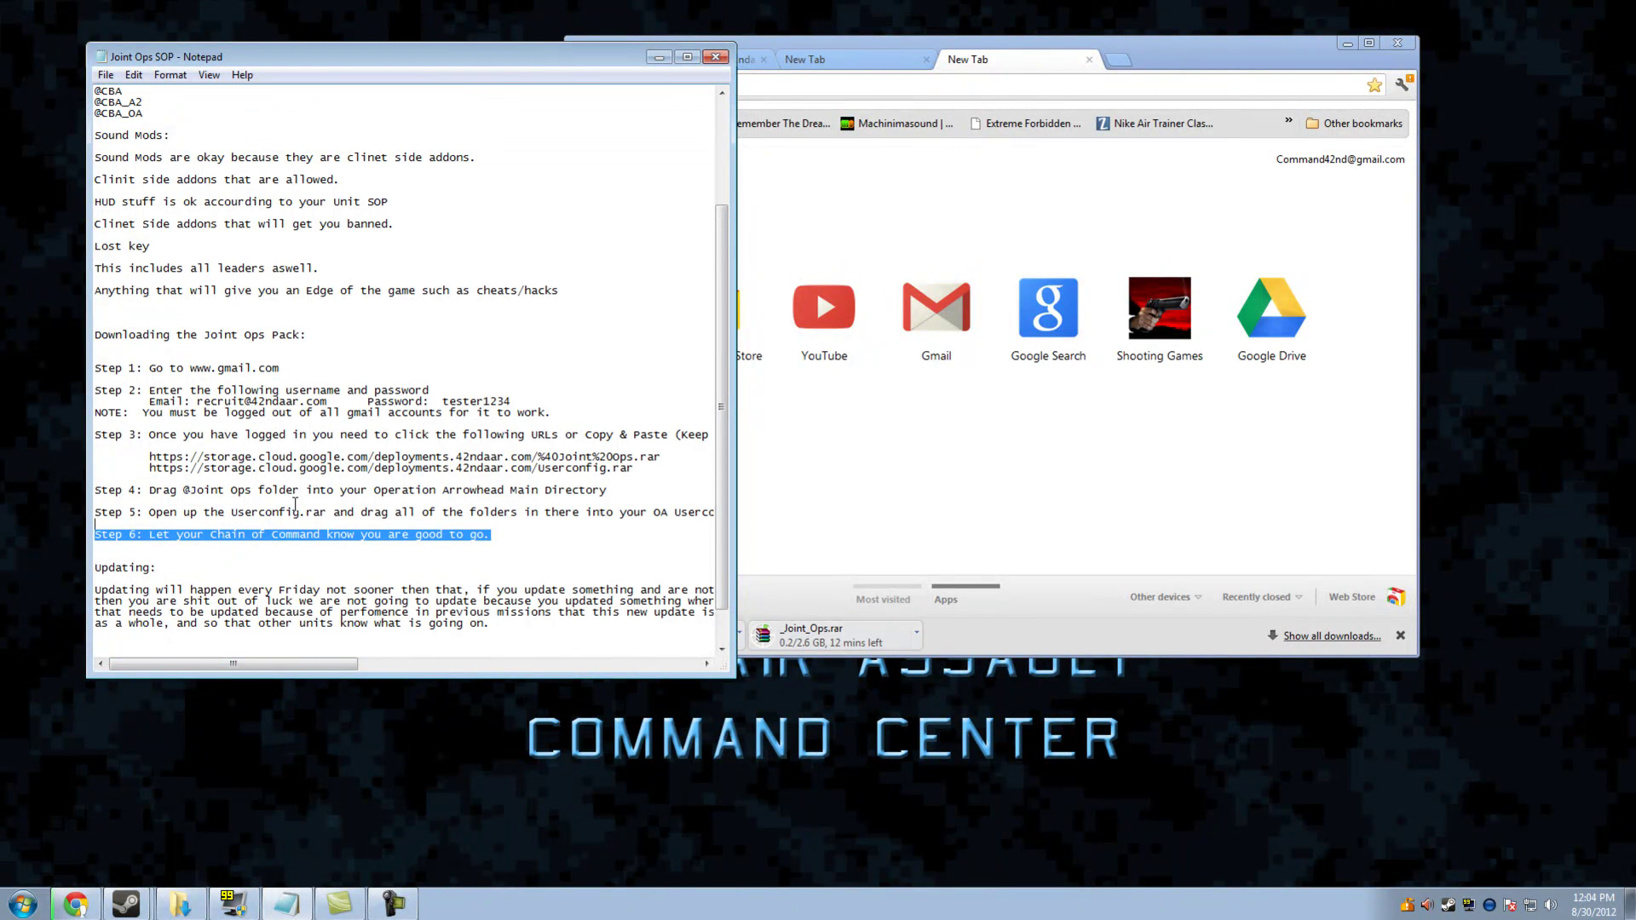
pyautogui.moveTo(392, 678); pyautogui.dragTo(393, 699)
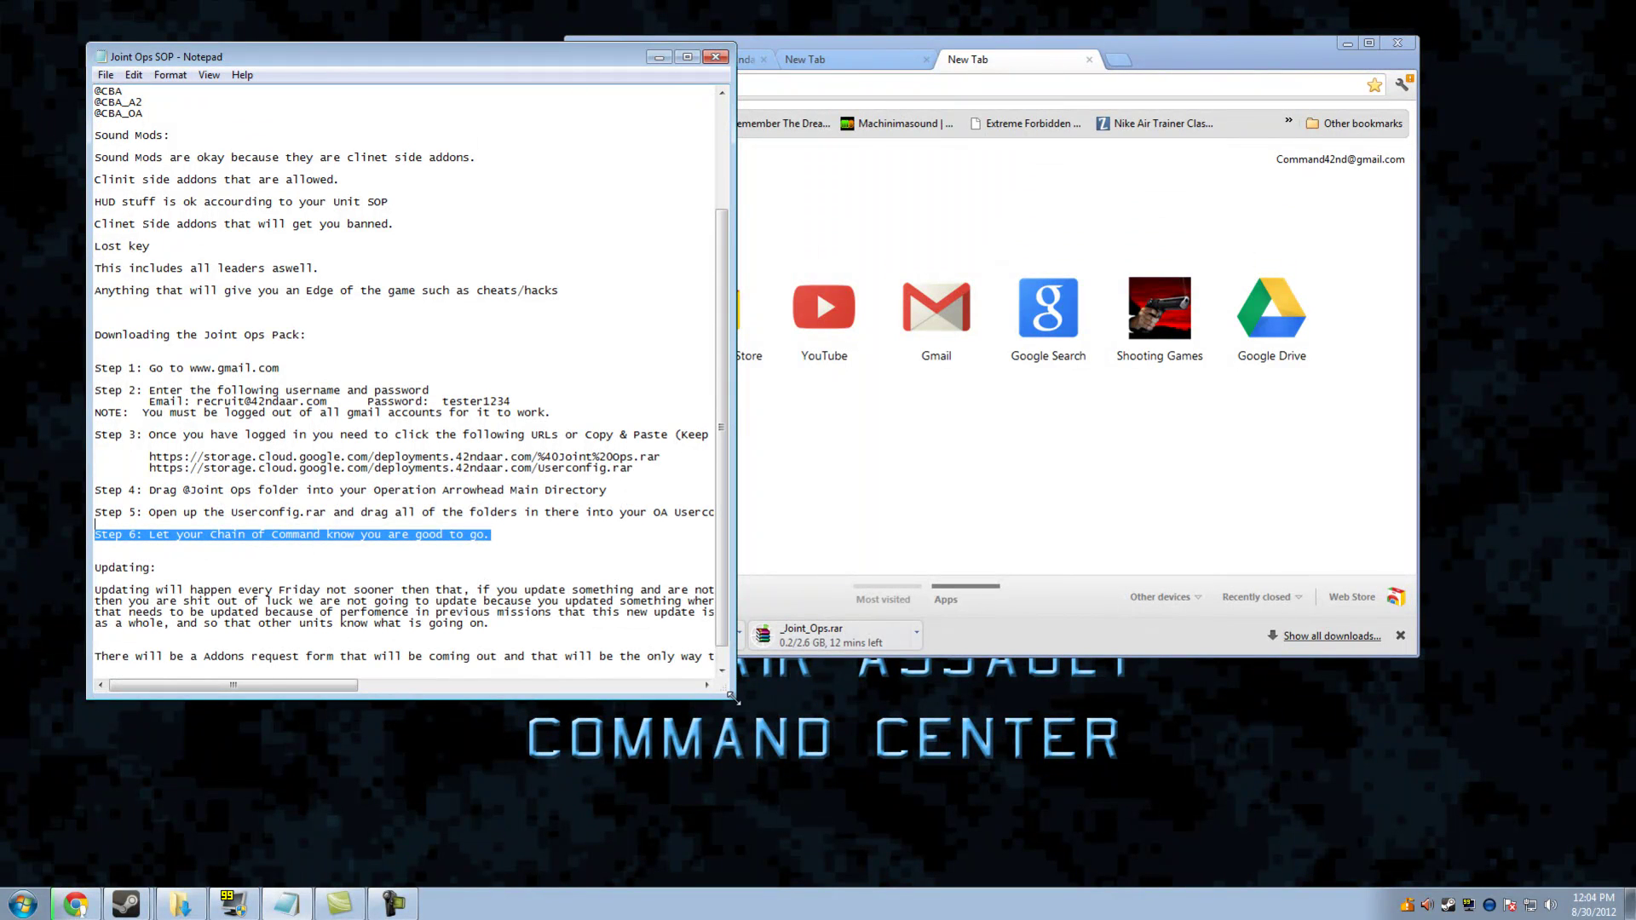
pyautogui.moveTo(736, 698); pyautogui.dragTo(959, 762)
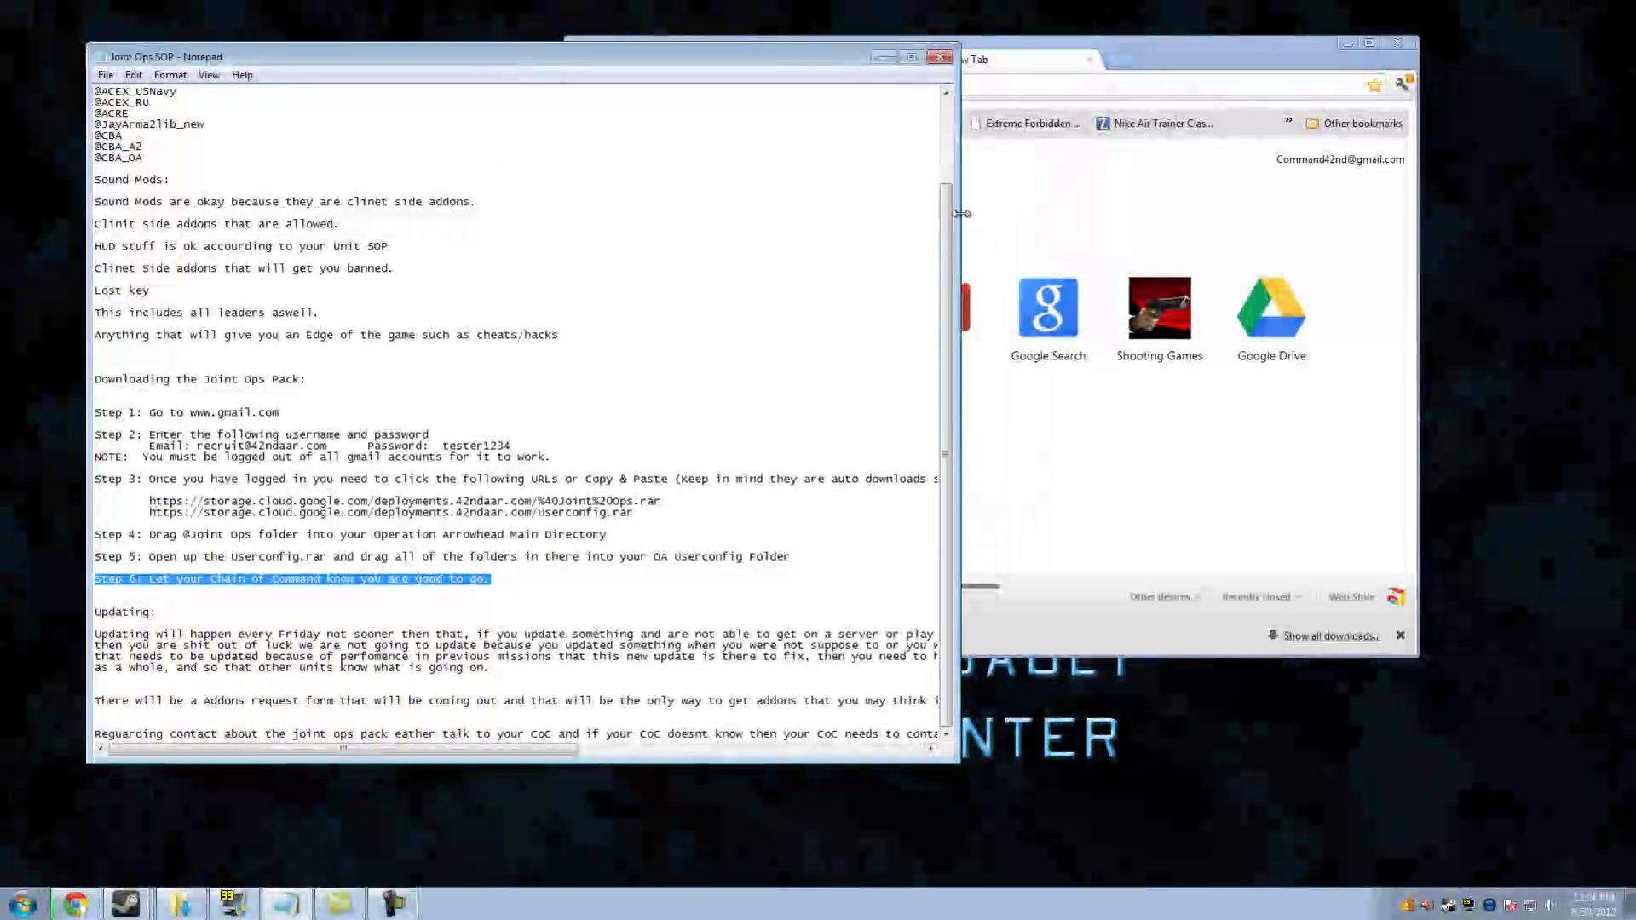
# Widen Notepad to show full lines, highlight the Updating paragraph, then minimize the SOP
pyautogui.moveTo(959, 215); pyautogui.dragTo(1360, 215)
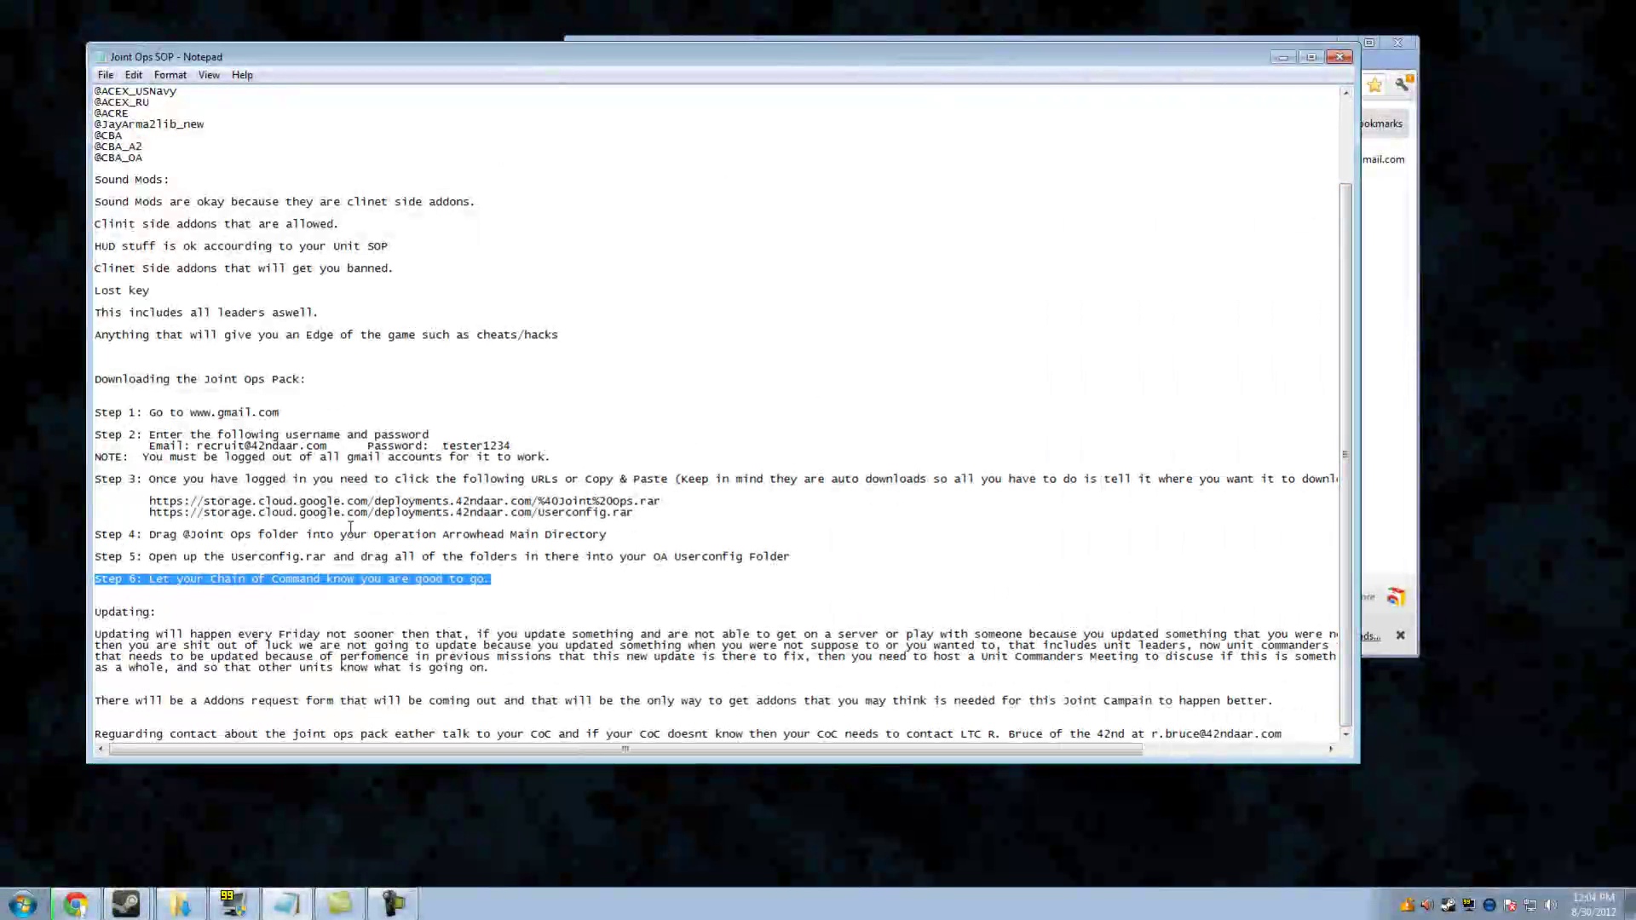
pyautogui.moveTo(107, 635); pyautogui.dragTo(868, 681)
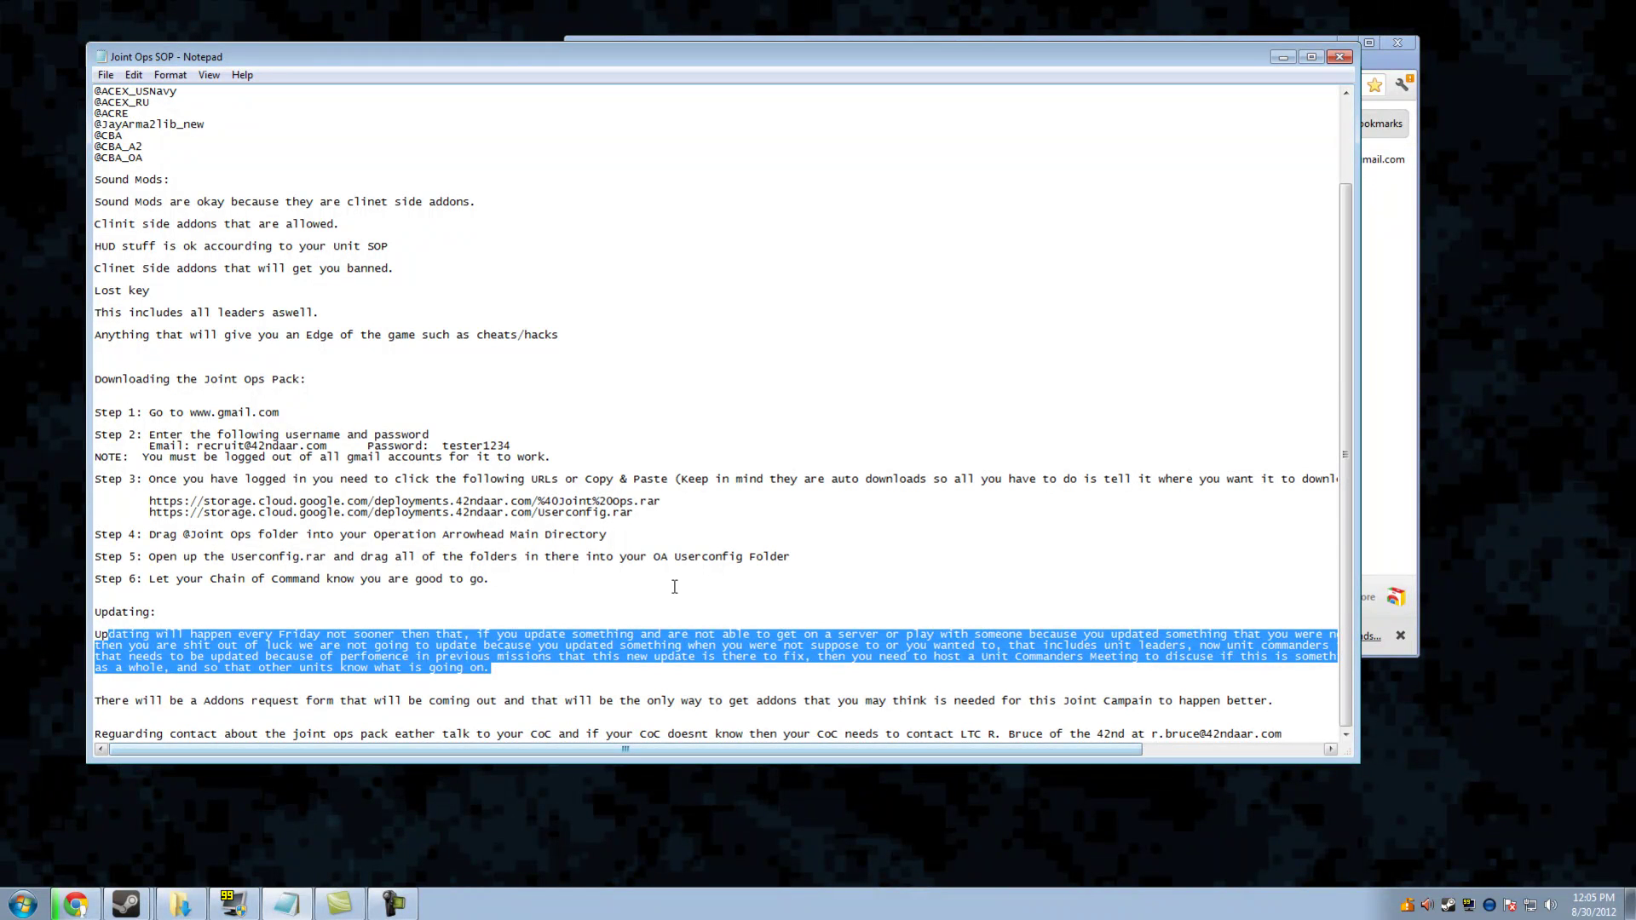
pyautogui.click(1283, 58)
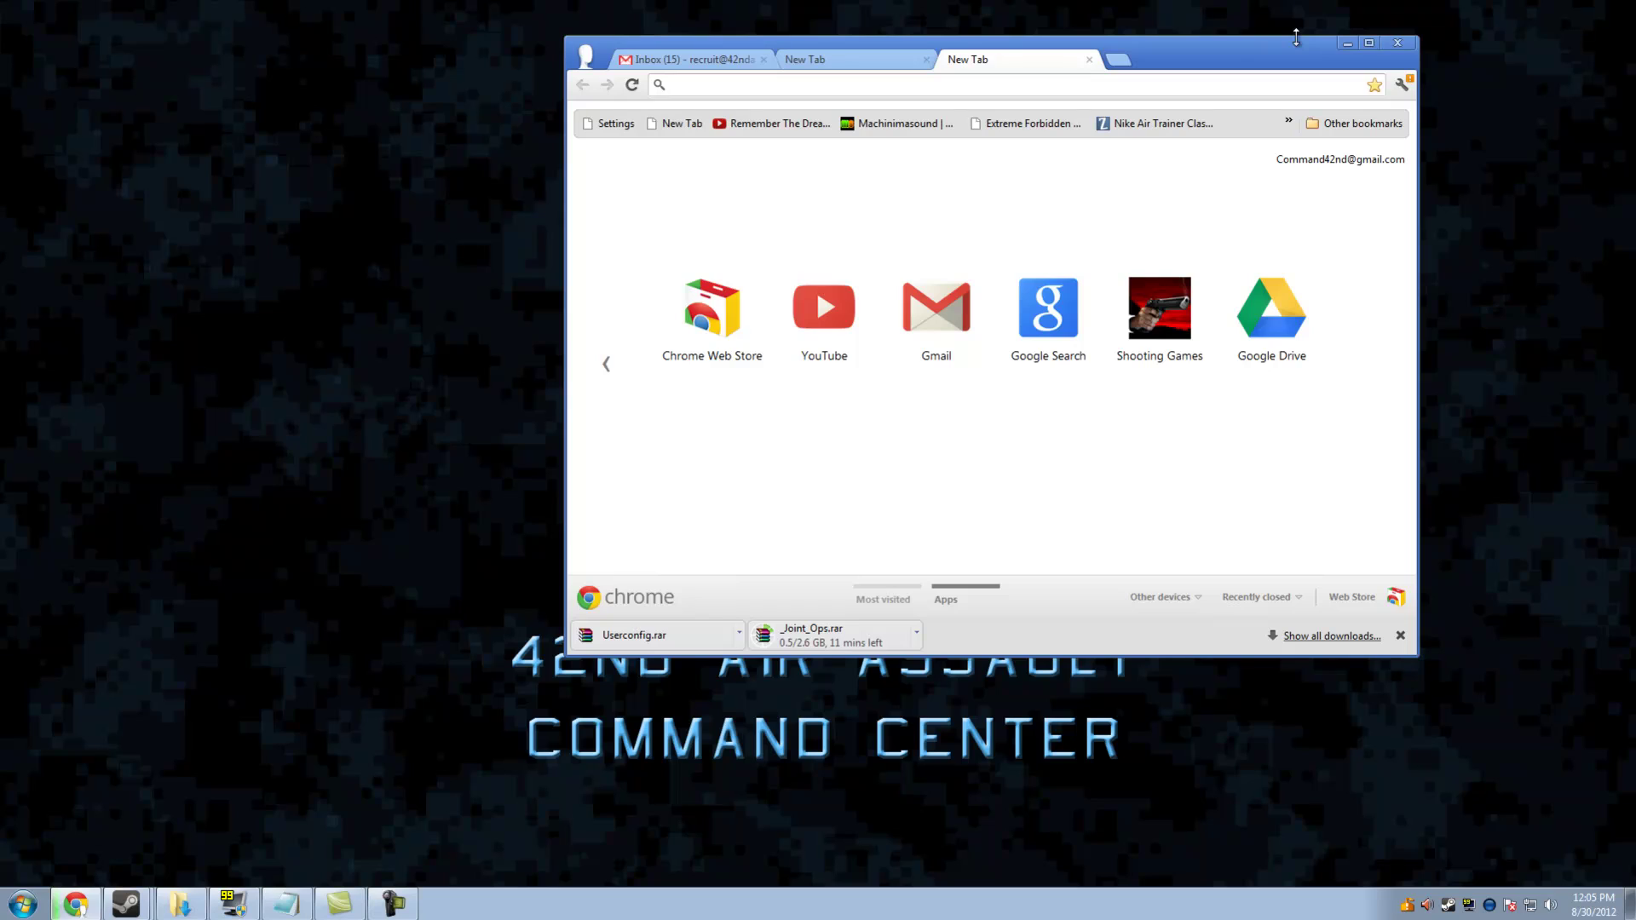